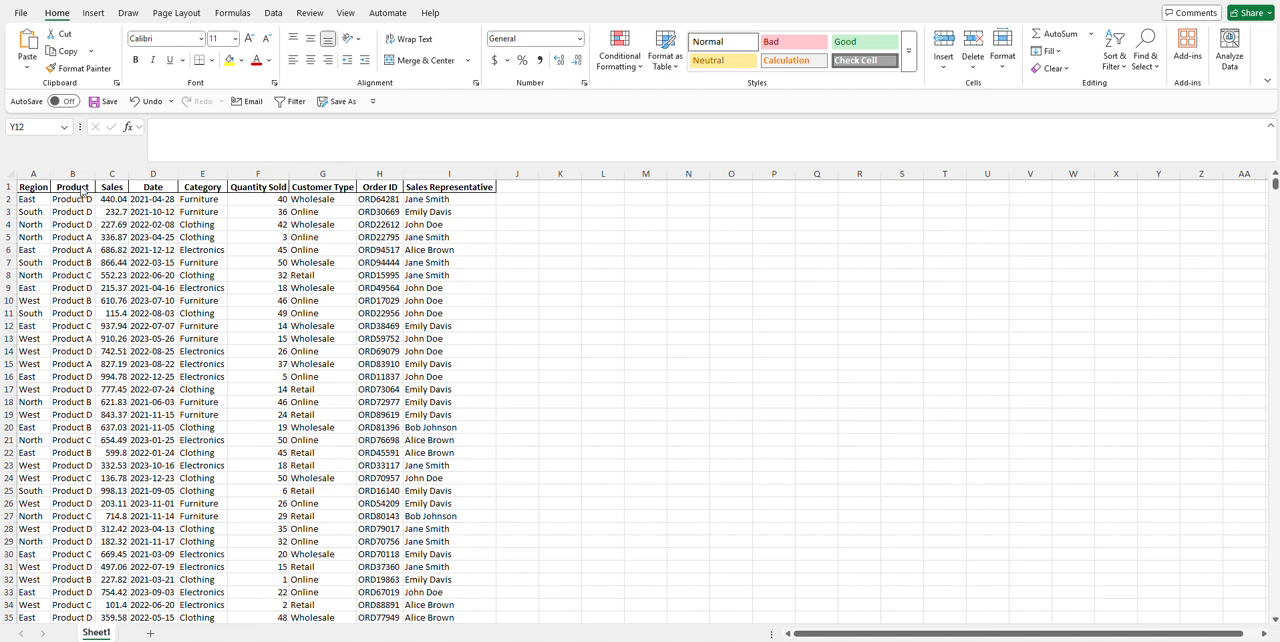
Step: Look over the sales dataset's columns, including Region, Category, Date, Customer Type and Sales Representative
{"action": "left_click", "coordinate": [4, 182]}
{"action": "left_click", "coordinate": [34, 174]}
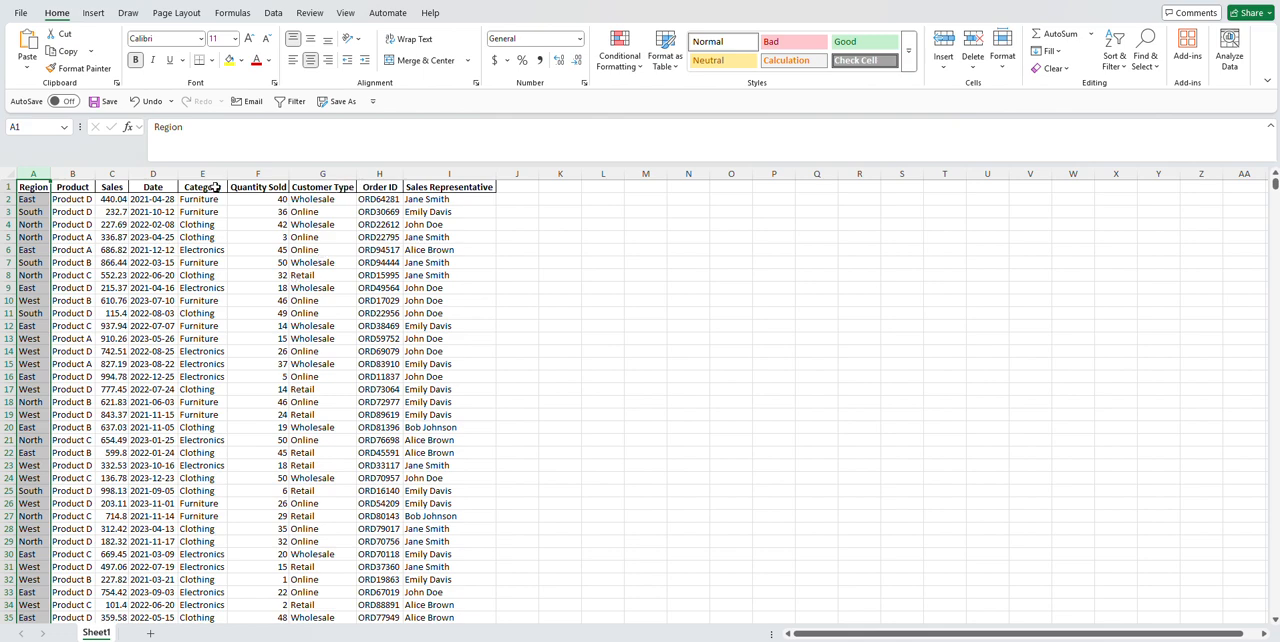
{"action": "left_click", "coordinate": [206, 189]}
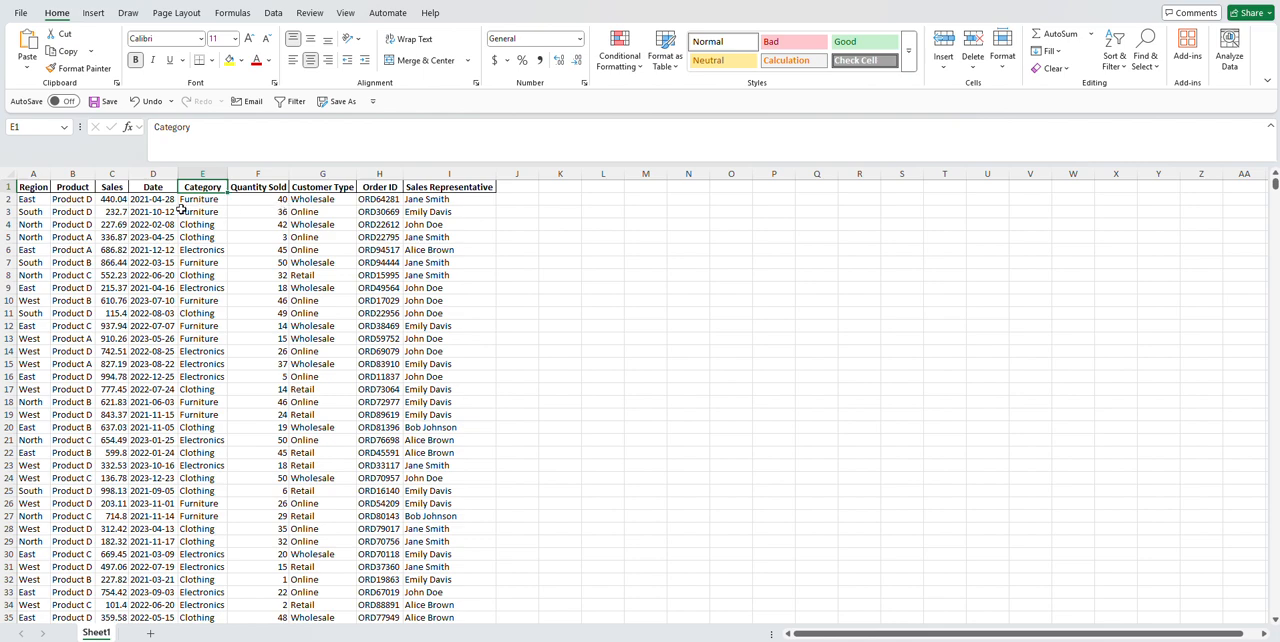
{"action": "left_click_drag", "start_coordinate": [161, 201], "coordinate": [172, 364]}
{"action": "left_click", "coordinate": [310, 343]}
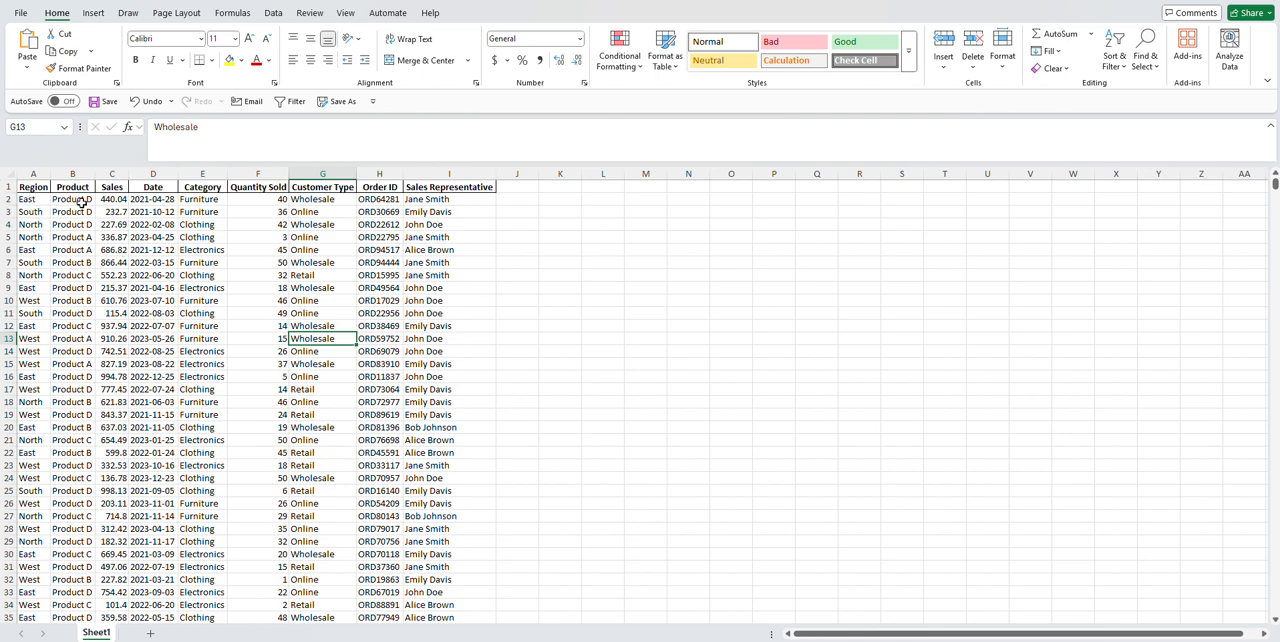
{"action": "left_click", "coordinate": [463, 189]}
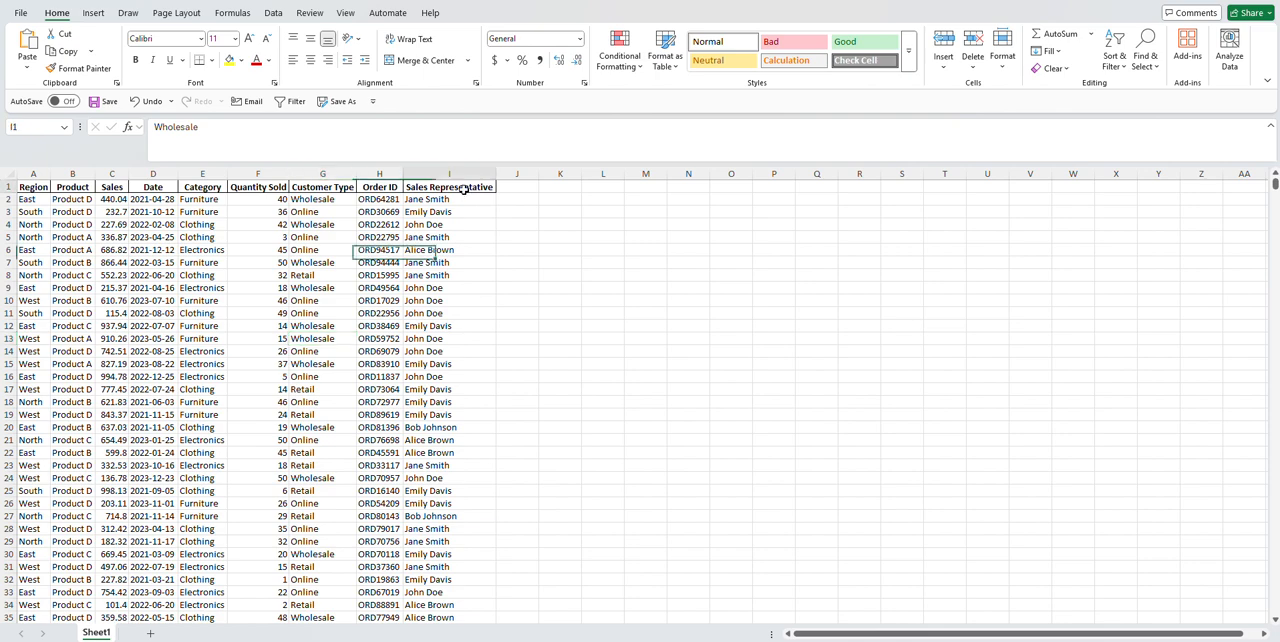
Step: Turn on header filters, show only the East region's rows, and select the Sales column to read its total
{"action": "left_click", "coordinate": [292, 101]}
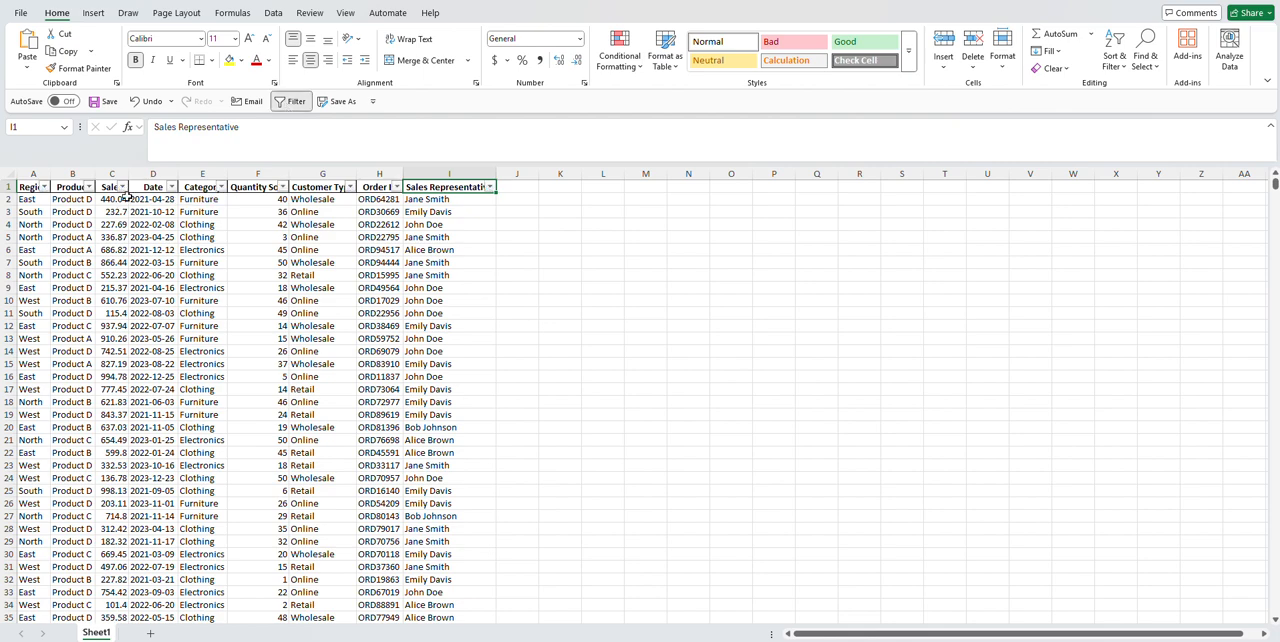
{"action": "left_click", "coordinate": [44, 187]}
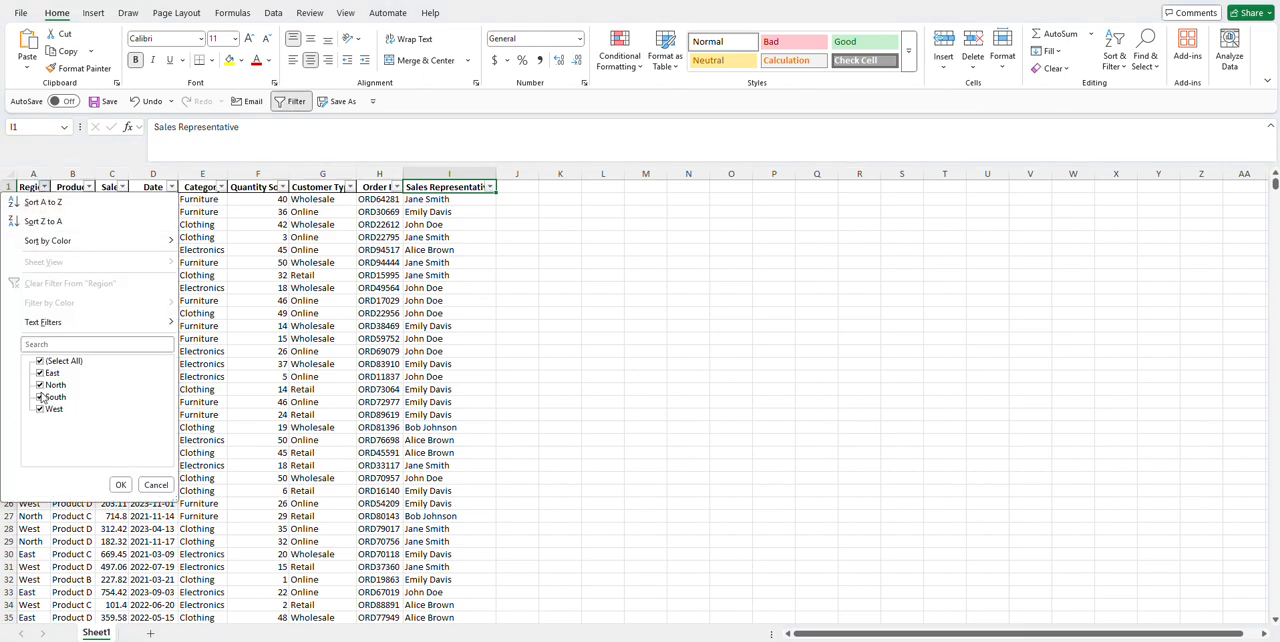
{"action": "left_click", "coordinate": [40, 361]}
{"action": "left_click", "coordinate": [40, 373]}
{"action": "left_click", "coordinate": [122, 486]}
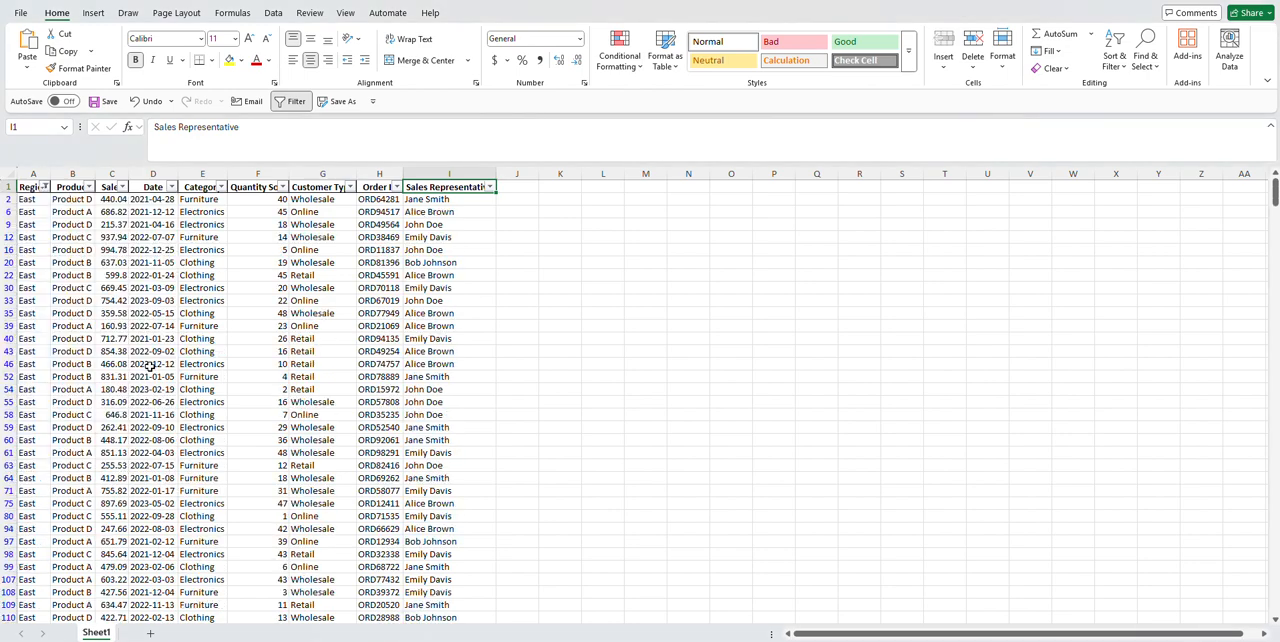
{"action": "left_click", "coordinate": [112, 175]}
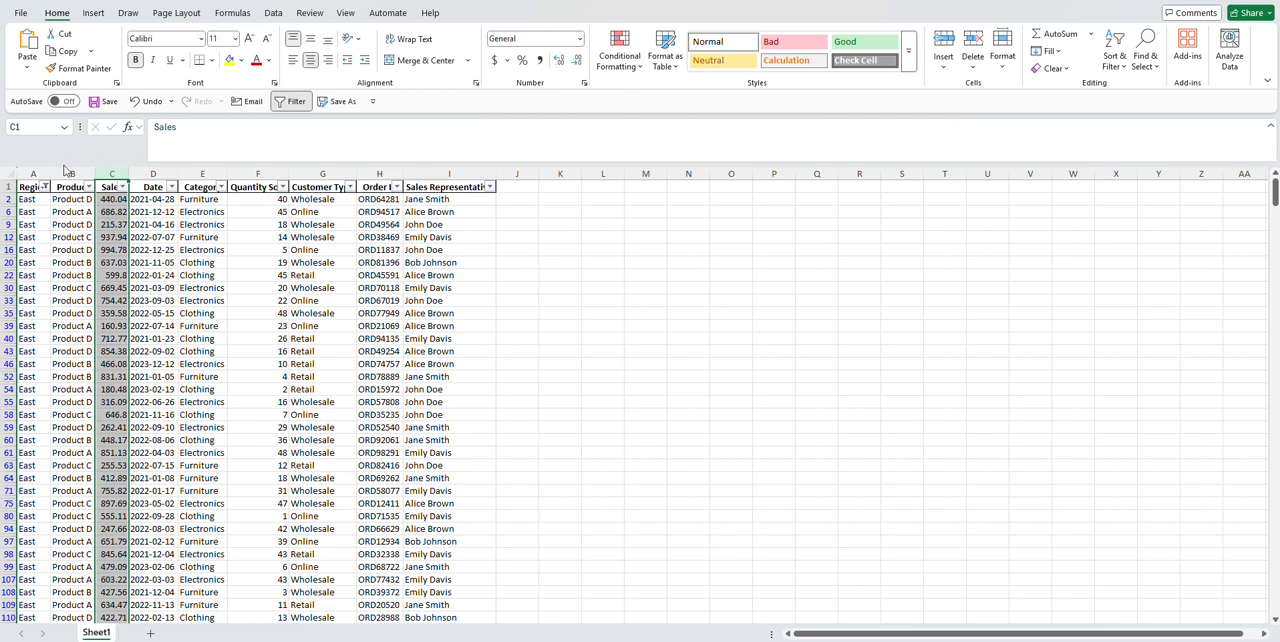
Step: Clear the Region filter and deselect the Sales column
{"action": "left_click", "coordinate": [44, 188]}
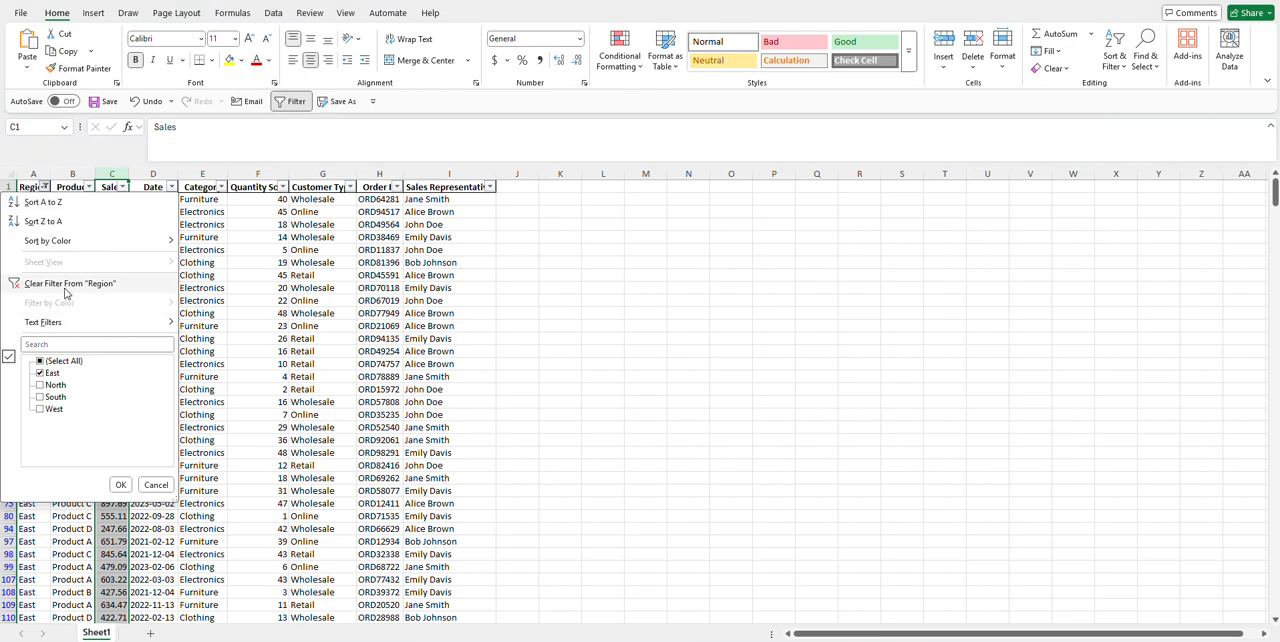
{"action": "left_click", "coordinate": [70, 287]}
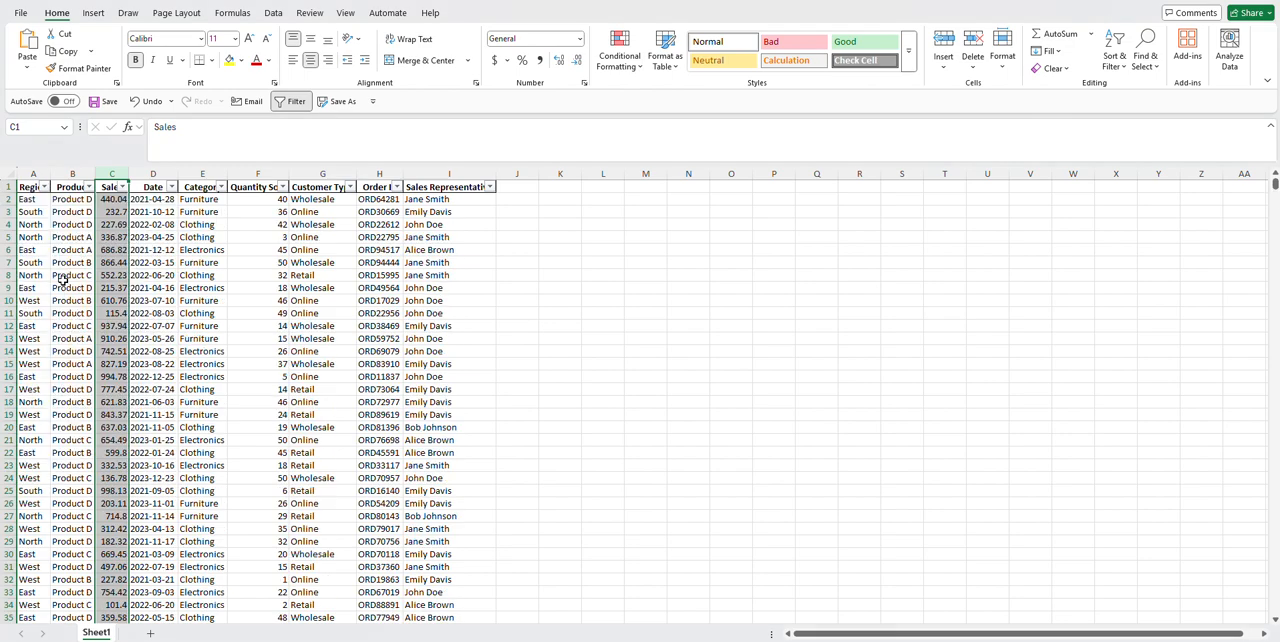
{"action": "left_click", "coordinate": [588, 351]}
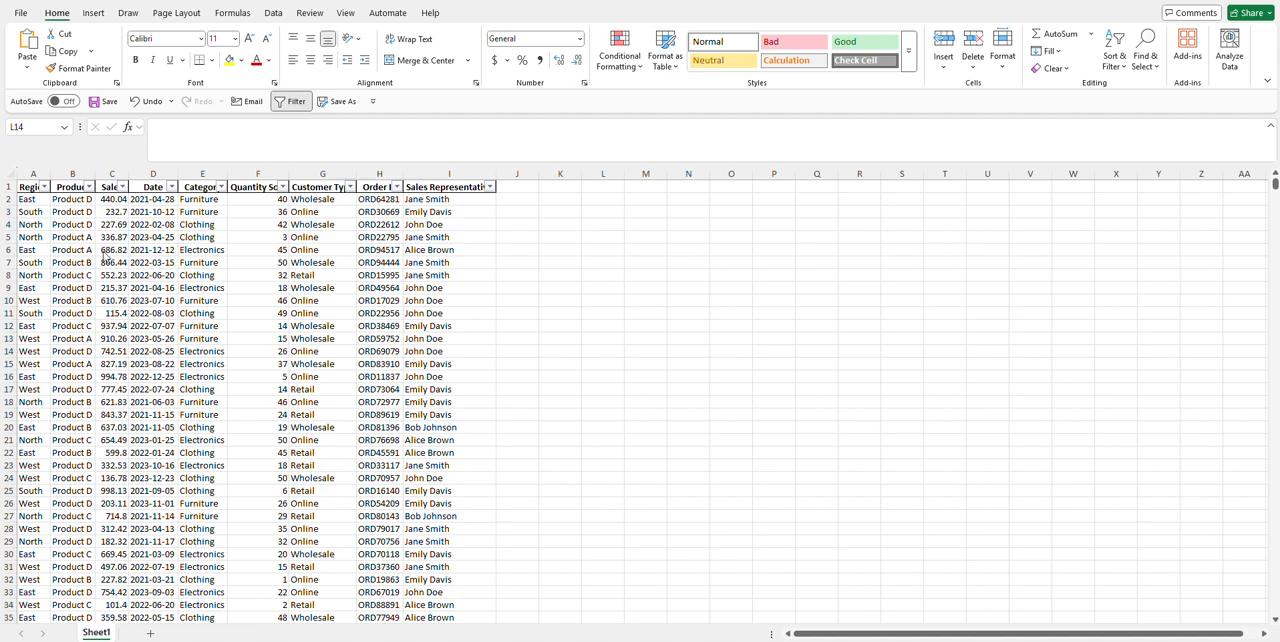
Step: Insert a PivotTable from the data range Sheet1!$A$1:$I$2001 on a new worksheet
{"action": "left_click_drag", "start_coordinate": [35, 174], "coordinate": [469, 182]}
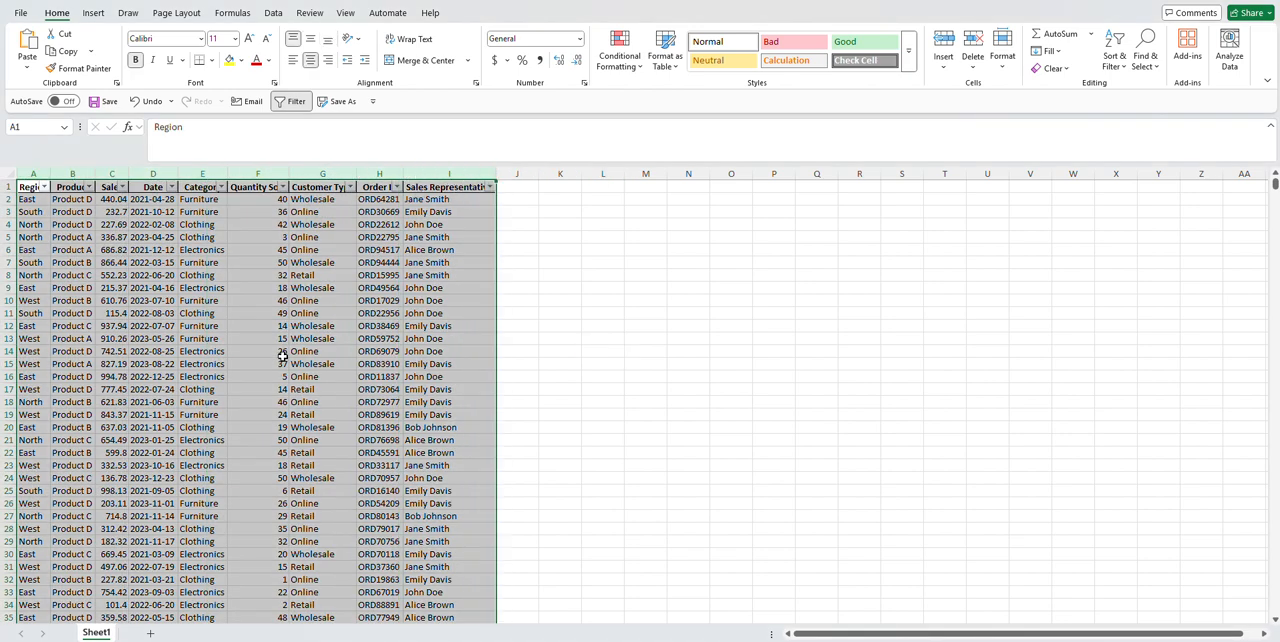
{"action": "left_click", "coordinate": [88, 263]}
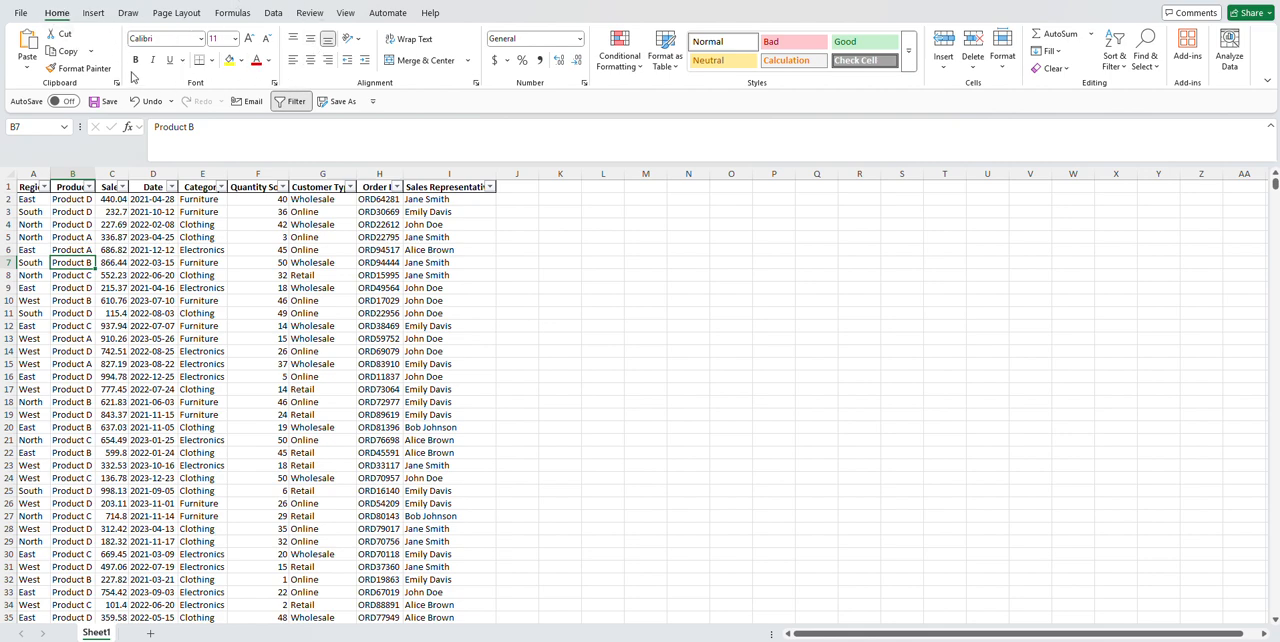
{"action": "left_click", "coordinate": [93, 13]}
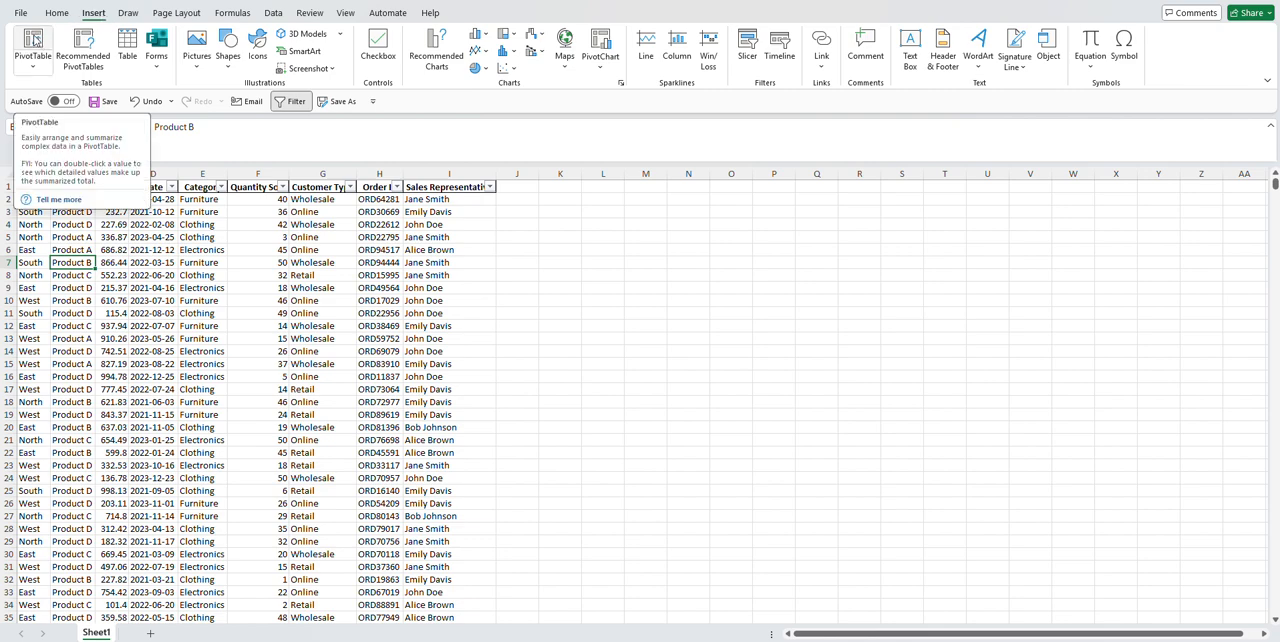
{"action": "left_click", "coordinate": [33, 40]}
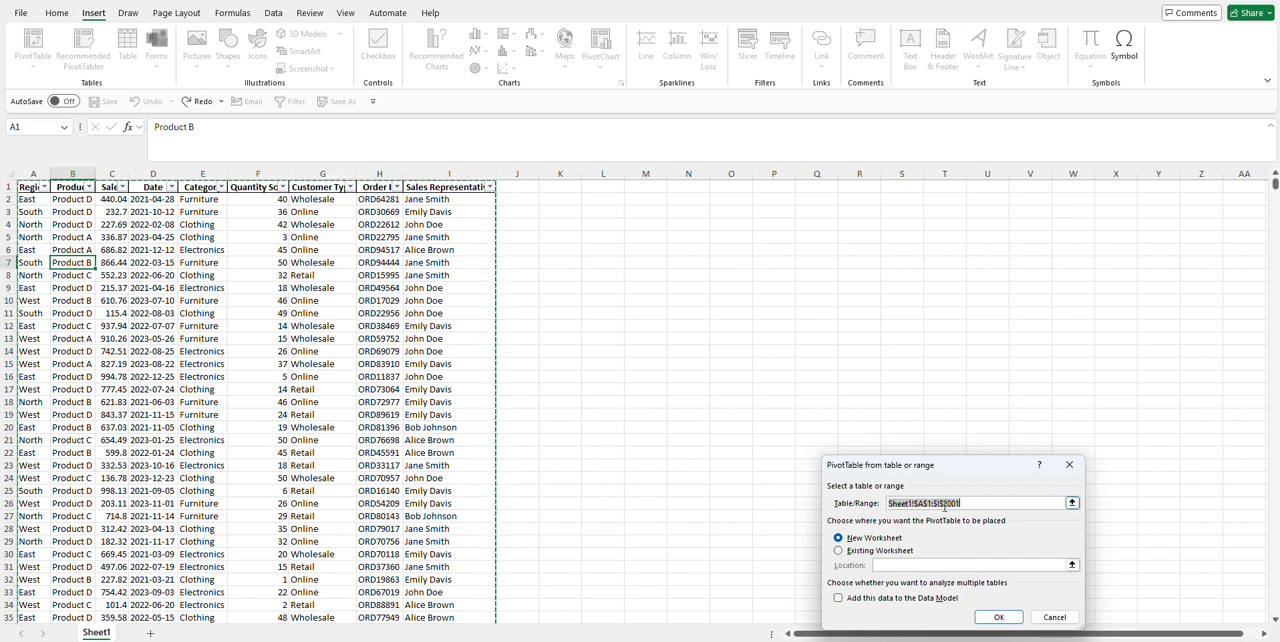
{"action": "left_click", "coordinate": [996, 616]}
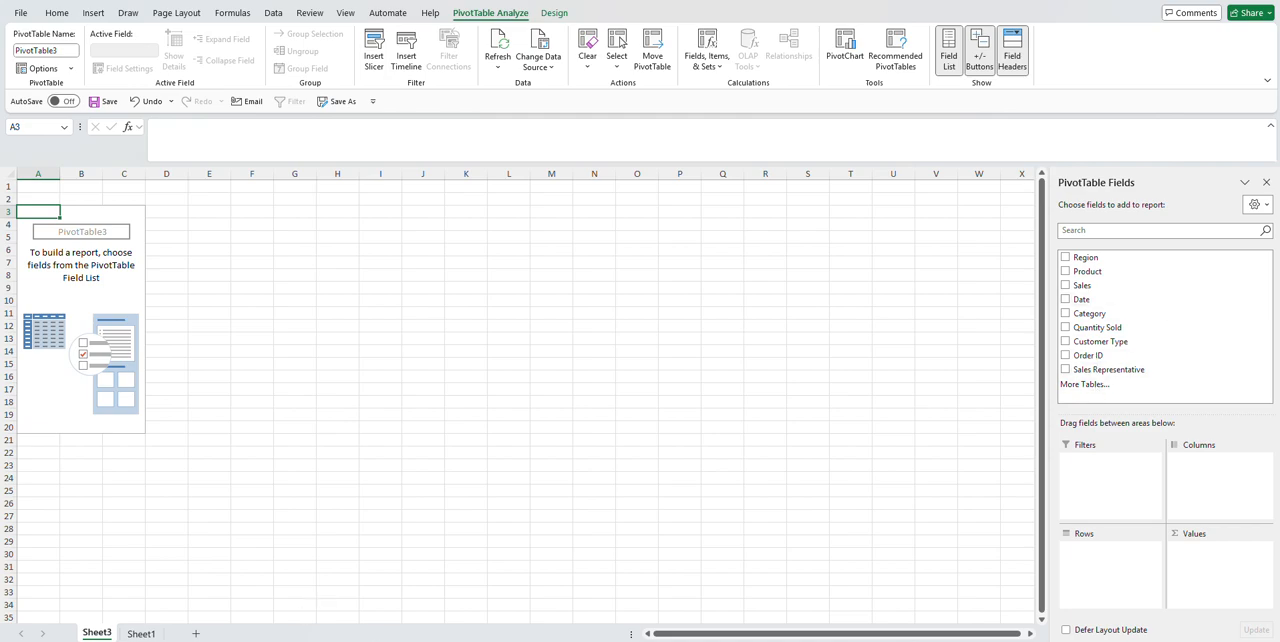
Step: Build the PivotTable on Sheet3 with Region as rows and Sales summed as values
{"action": "left_click", "coordinate": [141, 633]}
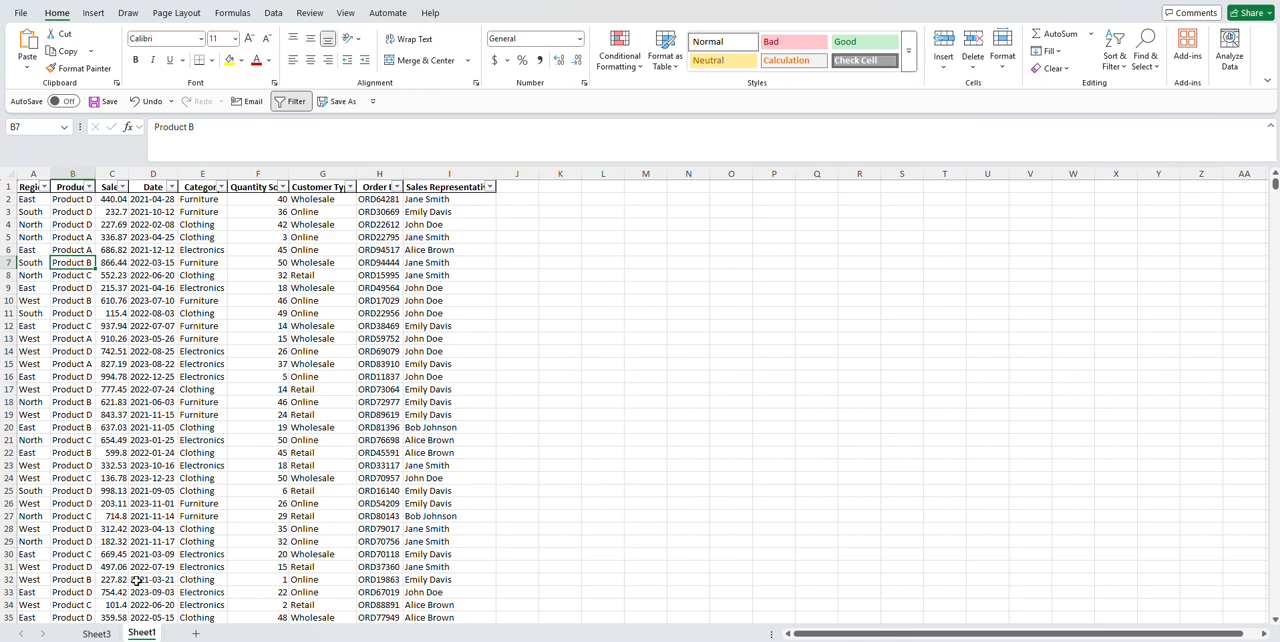
{"action": "left_click", "coordinate": [100, 633]}
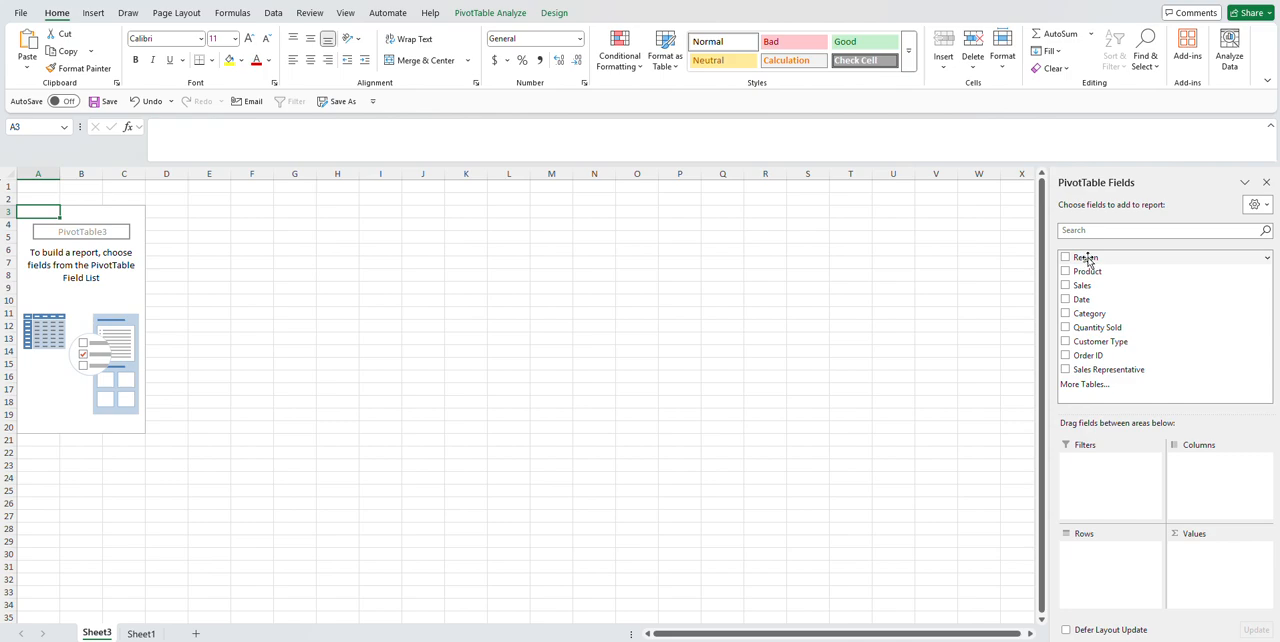
{"action": "left_click_drag", "start_coordinate": [1089, 262], "coordinate": [1092, 557]}
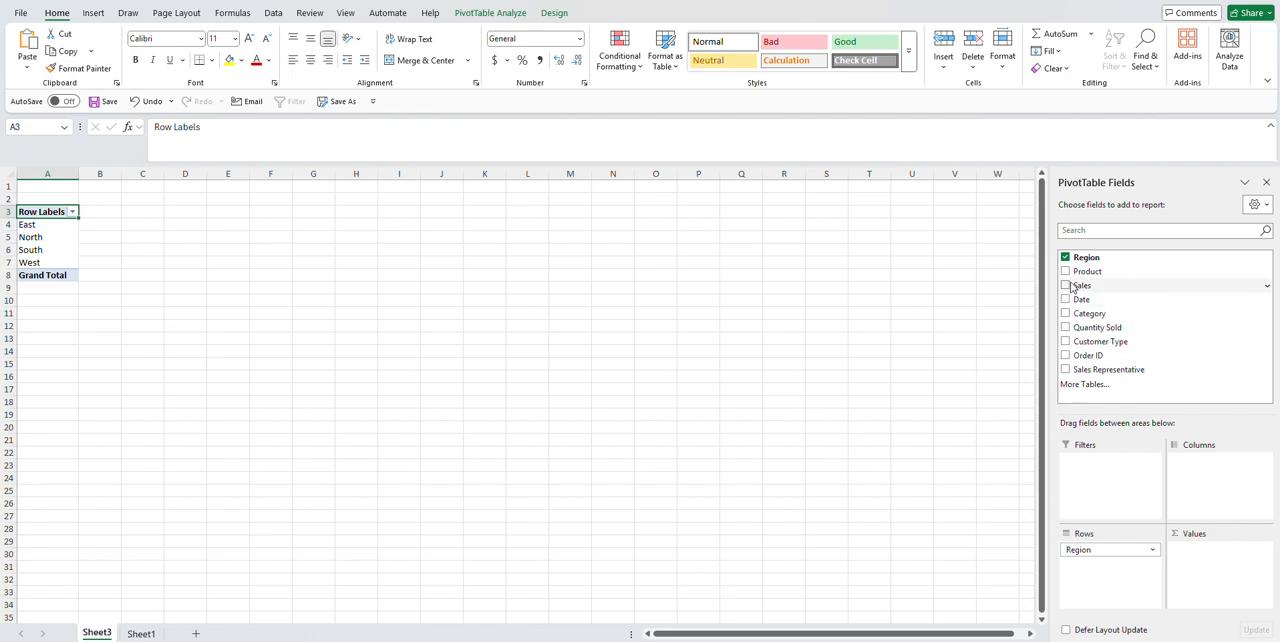
{"action": "left_click_drag", "start_coordinate": [1082, 287], "coordinate": [1211, 564]}
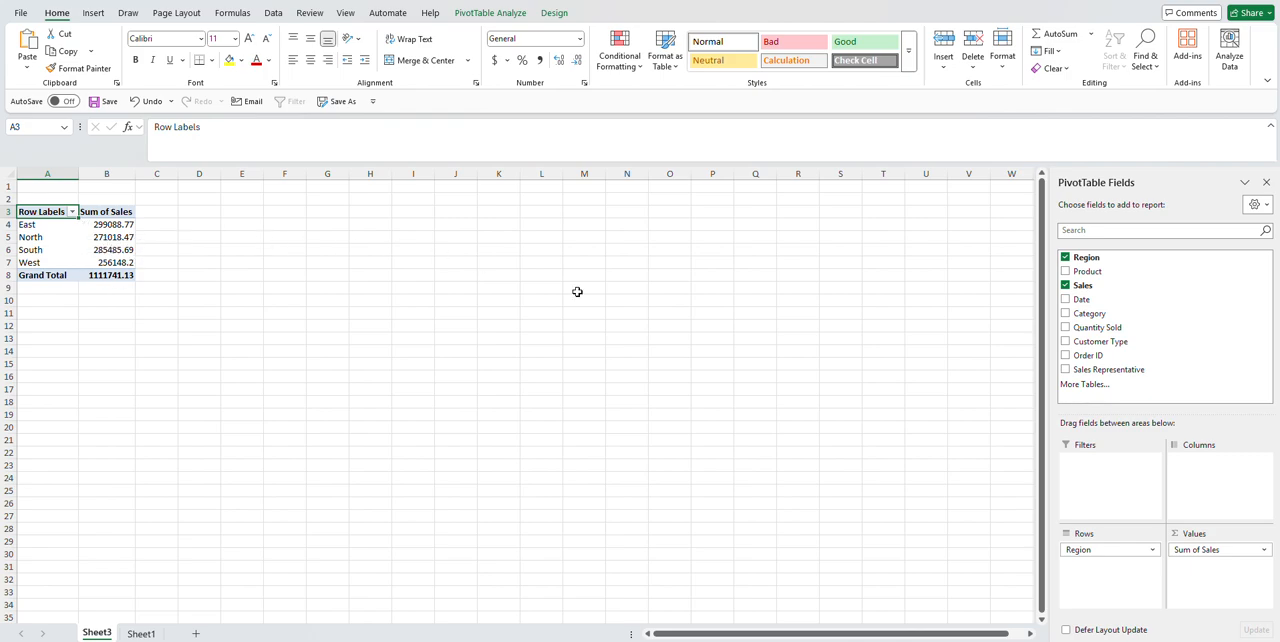
Step: Format the Sum of Sales values as Currency with the $ symbol and 0 decimal places
{"action": "left_click", "coordinate": [1190, 553]}
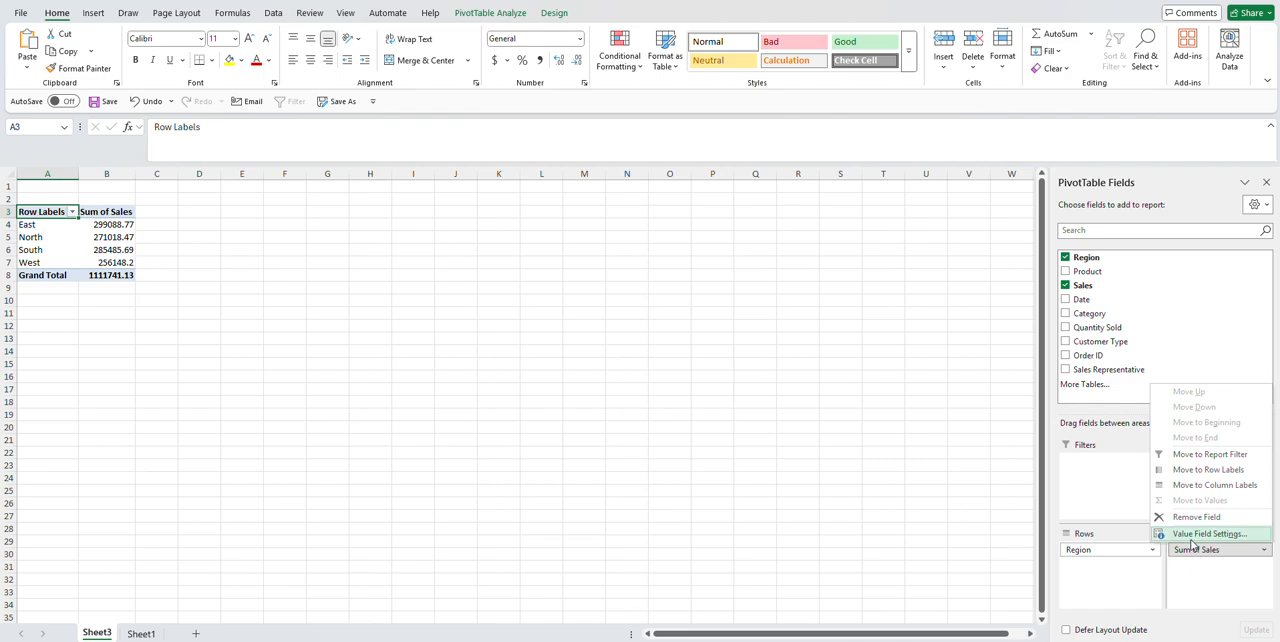
{"action": "left_click", "coordinate": [1190, 535]}
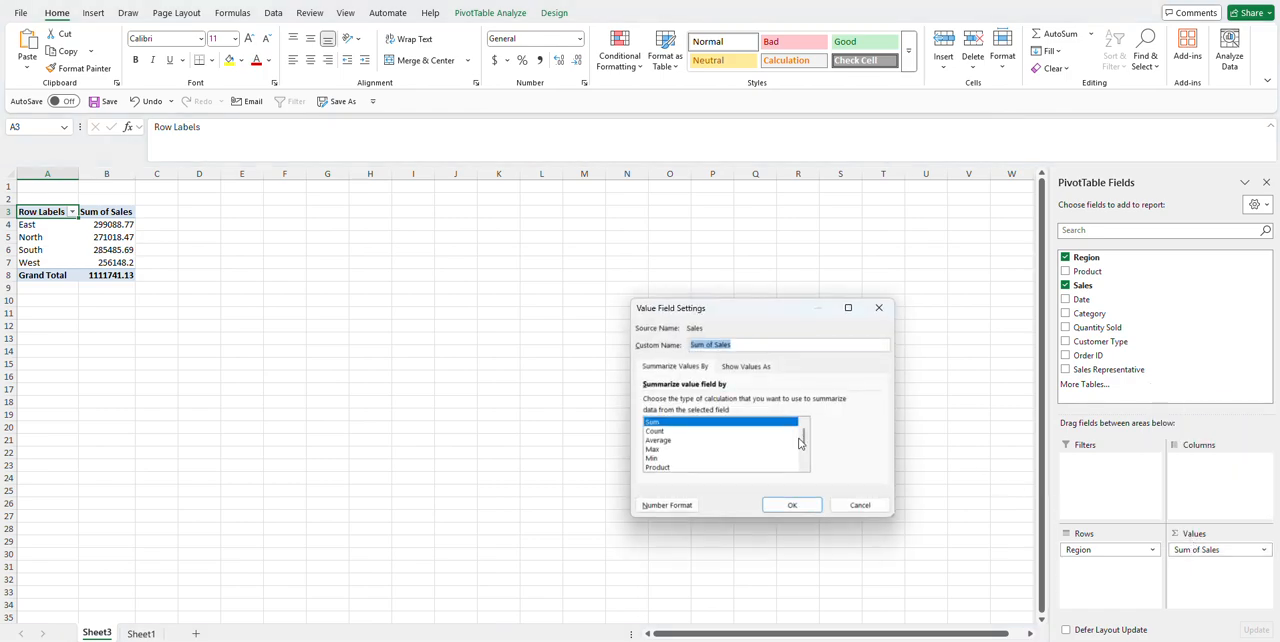
{"action": "left_click", "coordinate": [669, 507]}
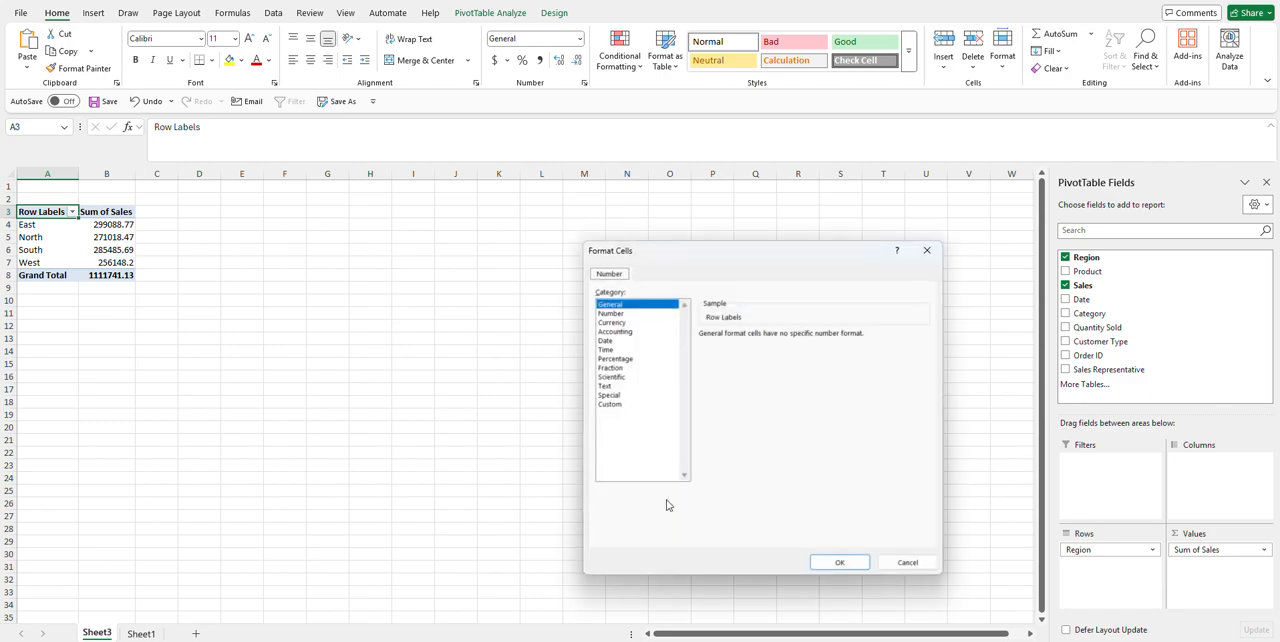
{"action": "left_click", "coordinate": [613, 322]}
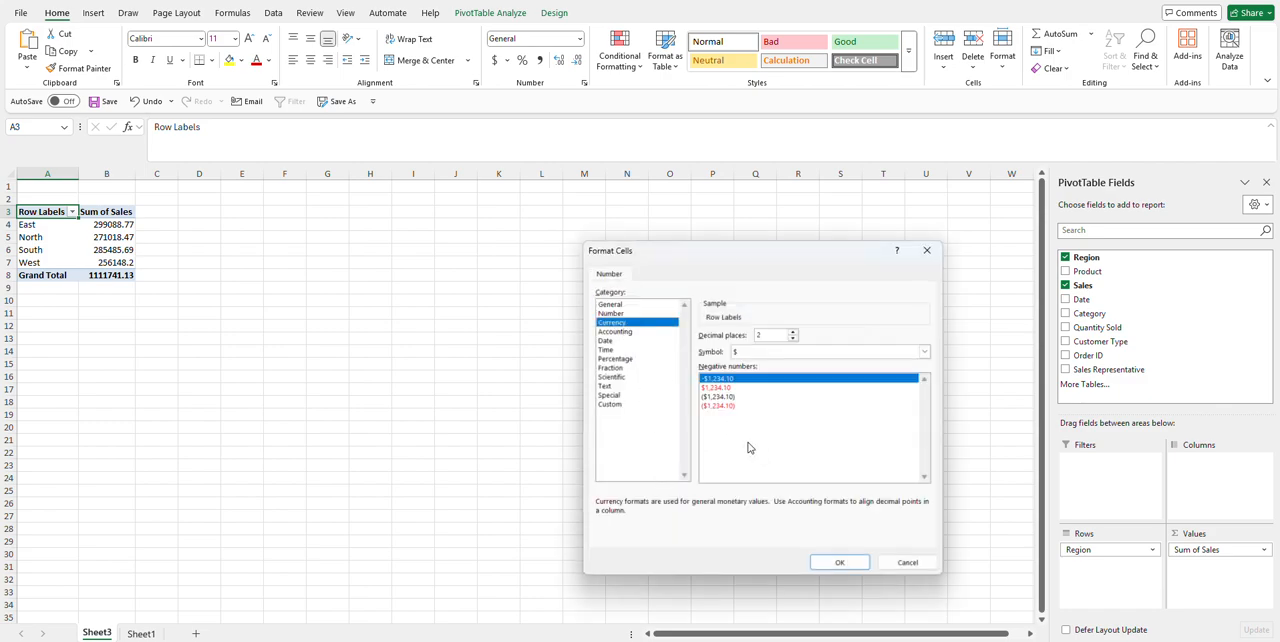
{"action": "left_click", "coordinate": [793, 339]}
{"action": "left_click", "coordinate": [839, 562]}
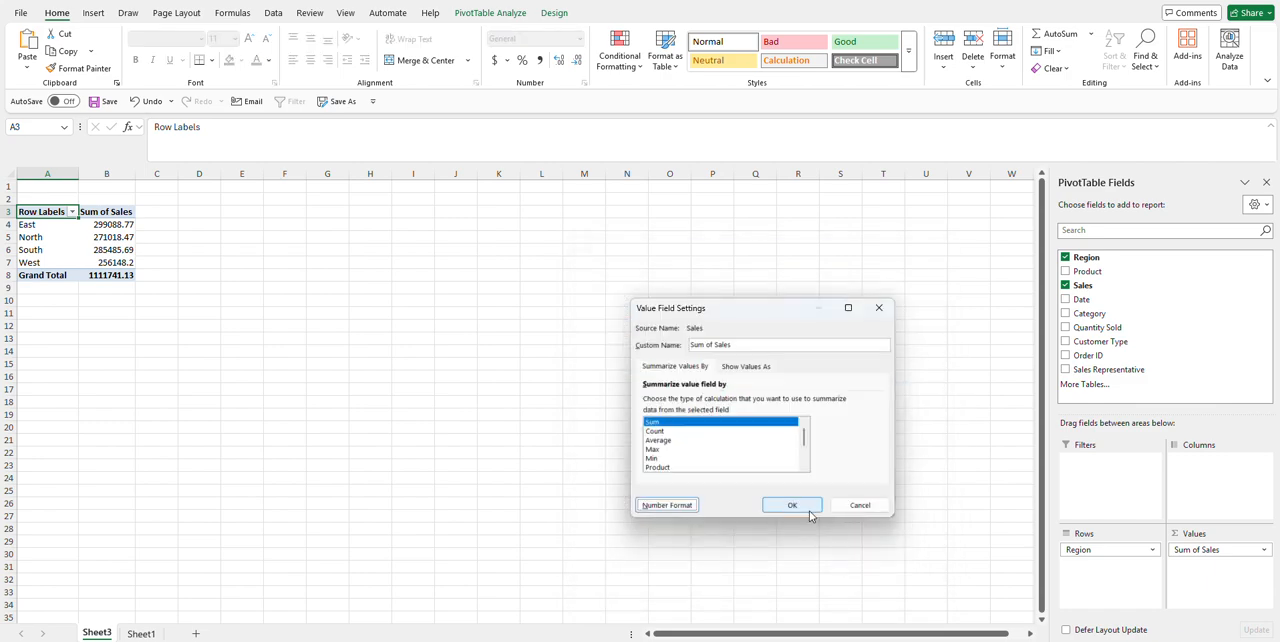
{"action": "left_click", "coordinate": [795, 506]}
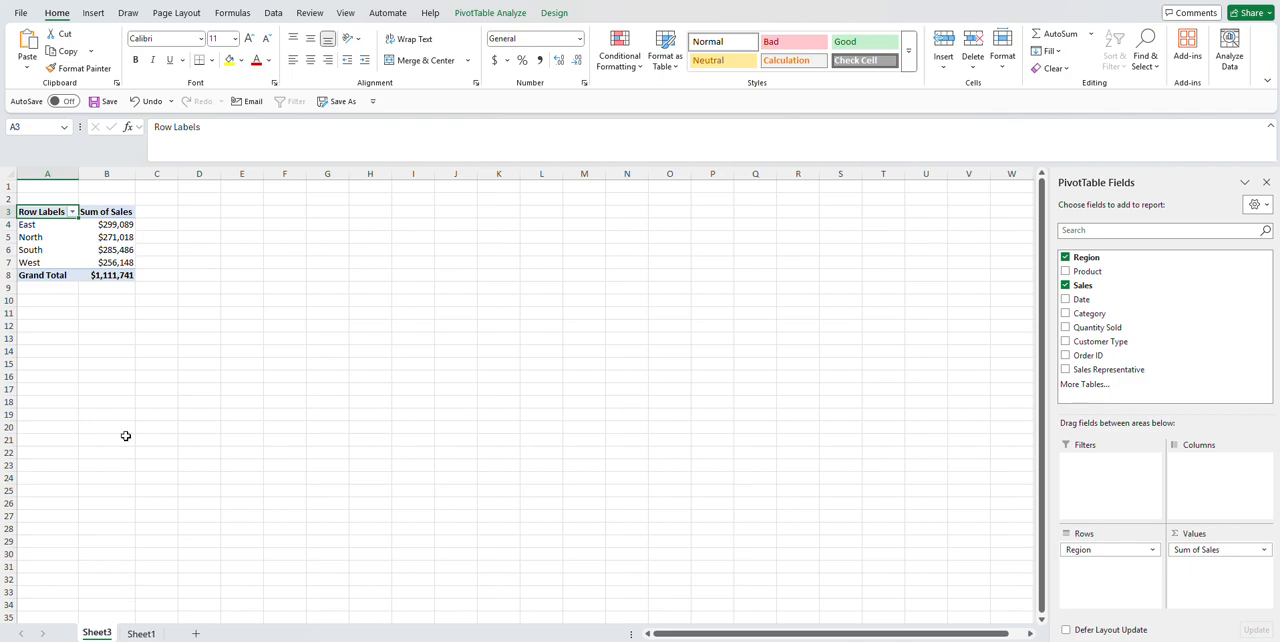
Step: Check the East region's Sales total on Sheet1 with a temporary Region filter, clearing the filter when done
{"action": "left_click", "coordinate": [141, 634]}
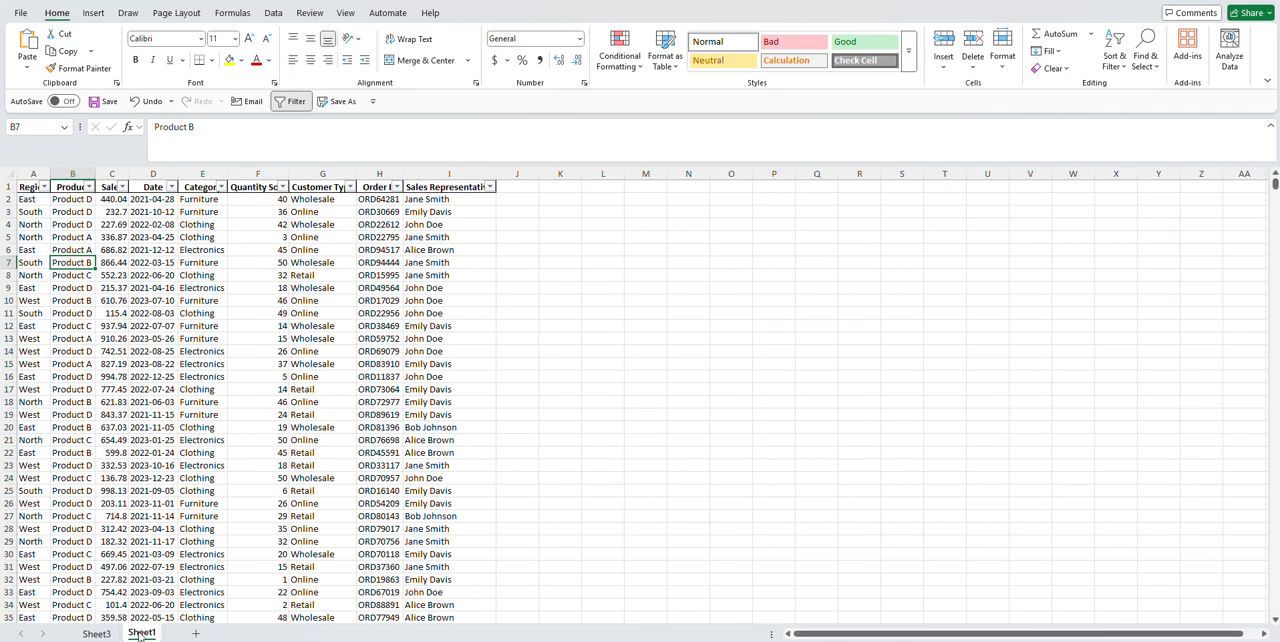
{"action": "left_click", "coordinate": [45, 188]}
{"action": "left_click", "coordinate": [40, 373]}
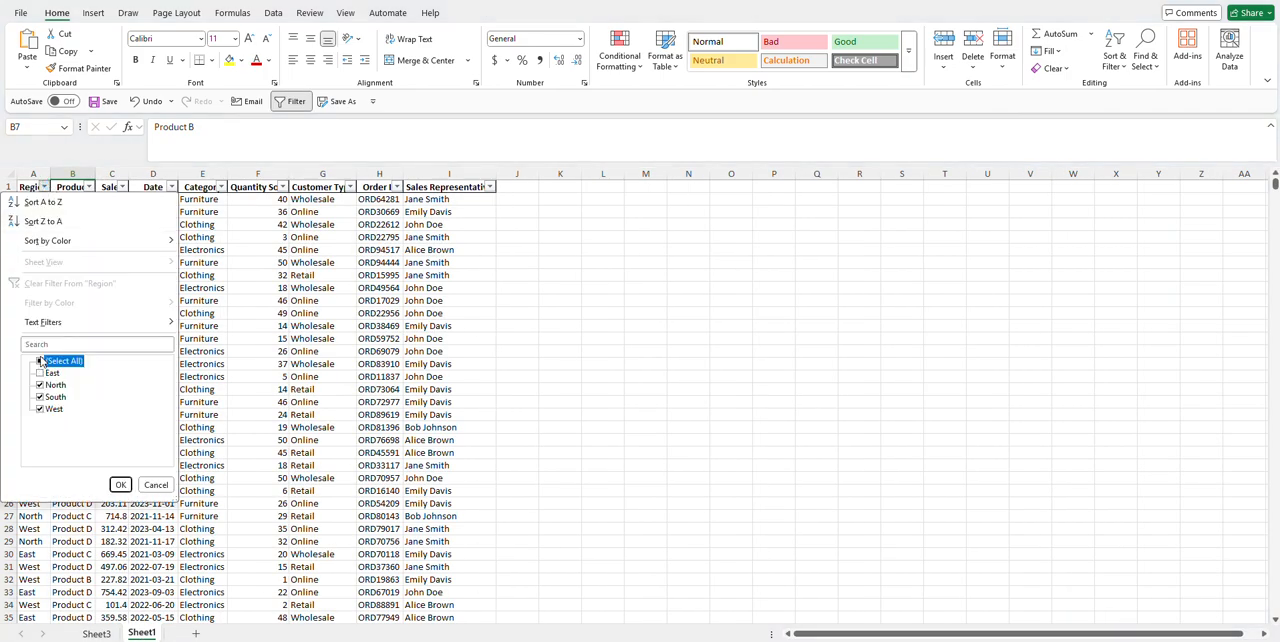
{"action": "left_click", "coordinate": [40, 361]}
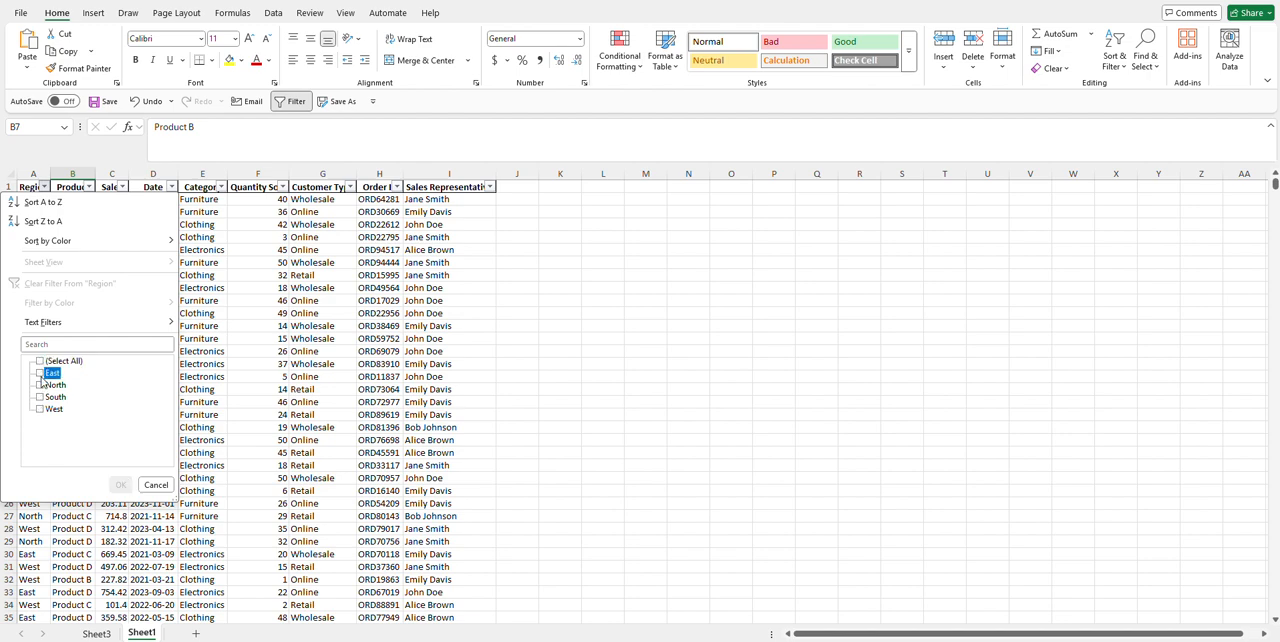
{"action": "left_click", "coordinate": [40, 373]}
{"action": "left_click", "coordinate": [120, 484]}
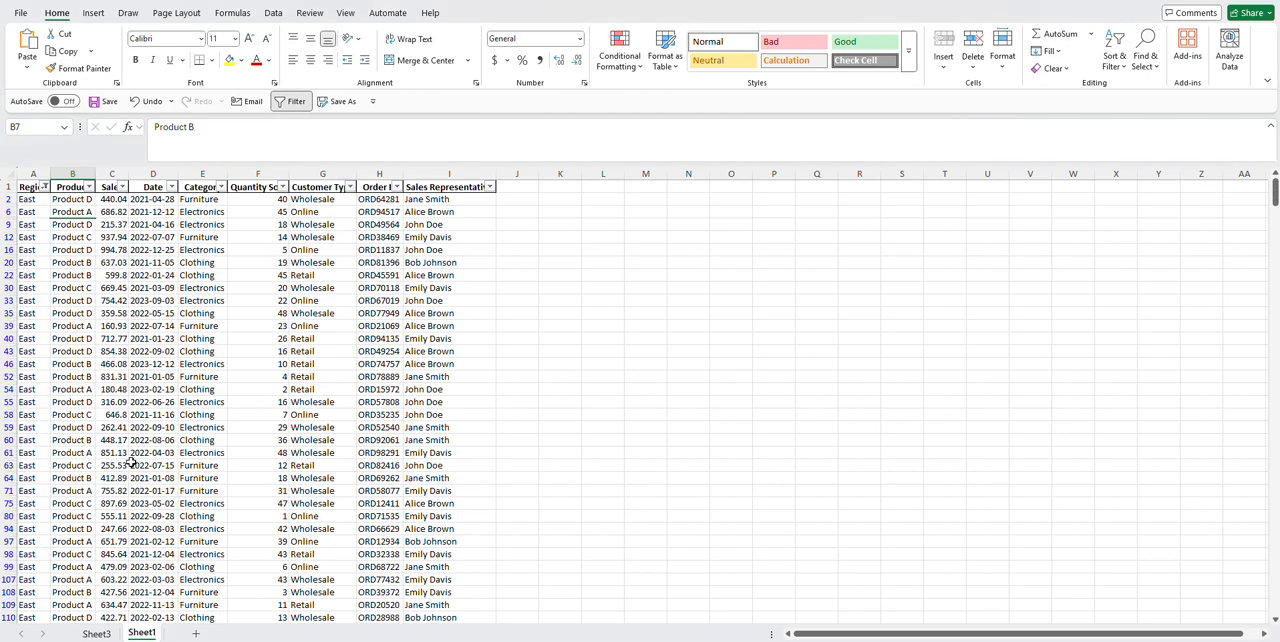
{"action": "left_click", "coordinate": [119, 168]}
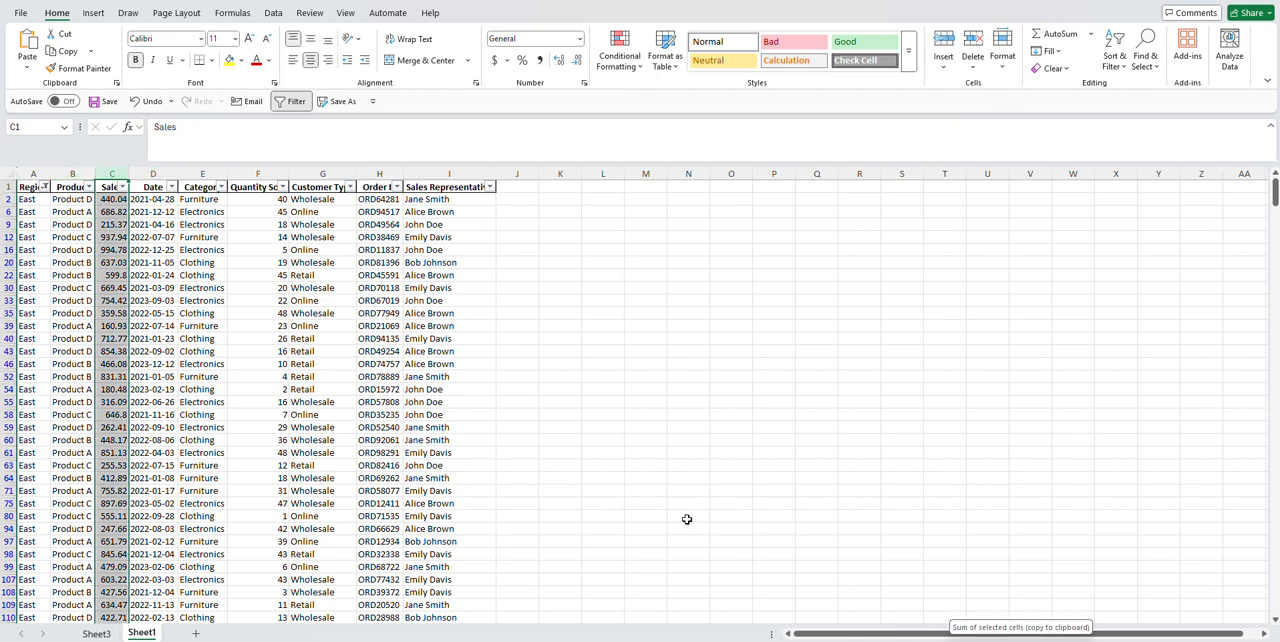
{"action": "left_click", "coordinate": [45, 187]}
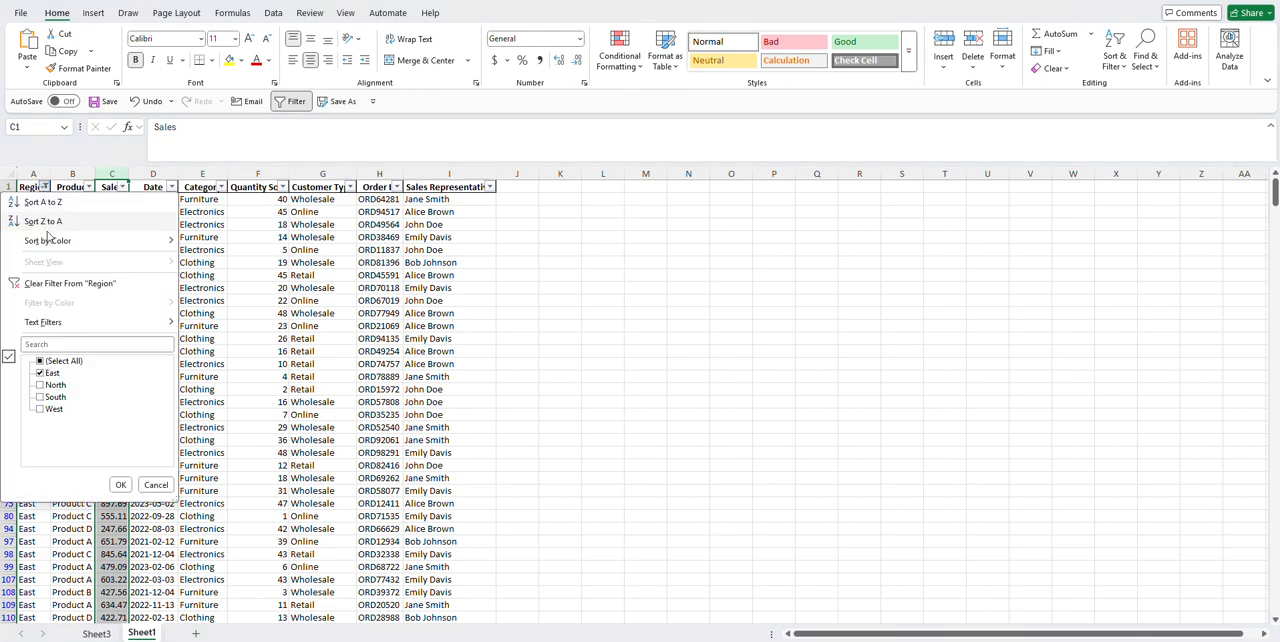
{"action": "left_click", "coordinate": [70, 283]}
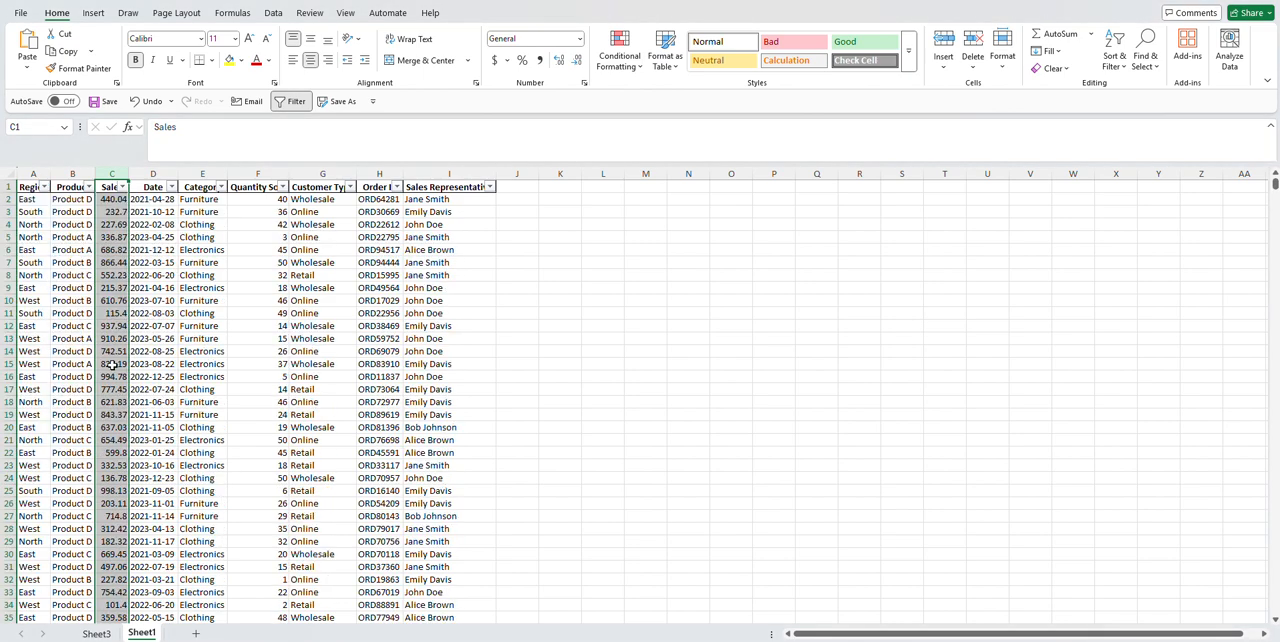
Step: Try Category as a second row field beneath Region in the Sheet3 PivotTable and take it out again
{"action": "left_click", "coordinate": [97, 633]}
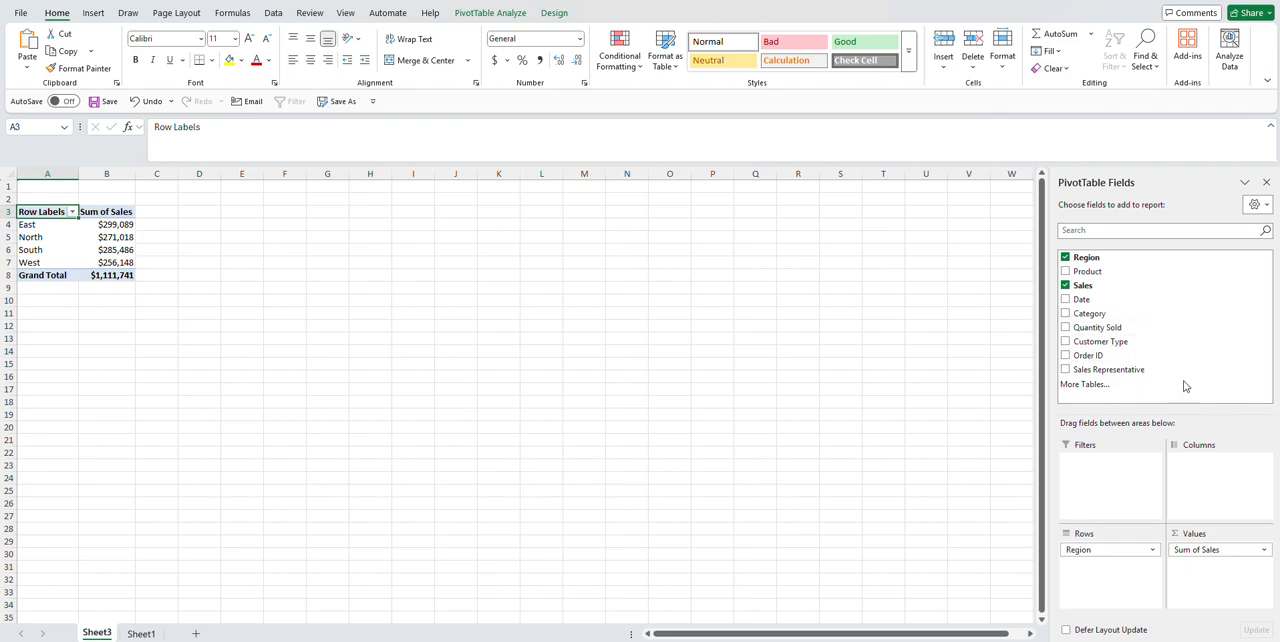
{"action": "left_click", "coordinate": [1088, 315]}
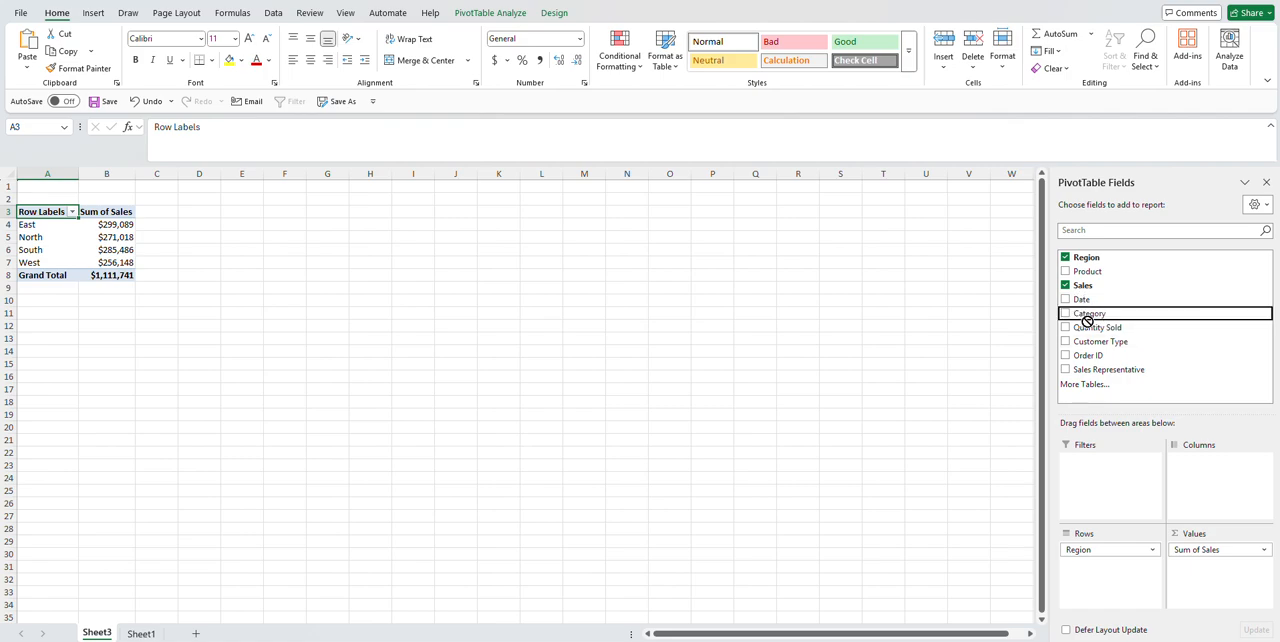
{"action": "left_click_drag", "start_coordinate": [1088, 320], "coordinate": [1088, 564]}
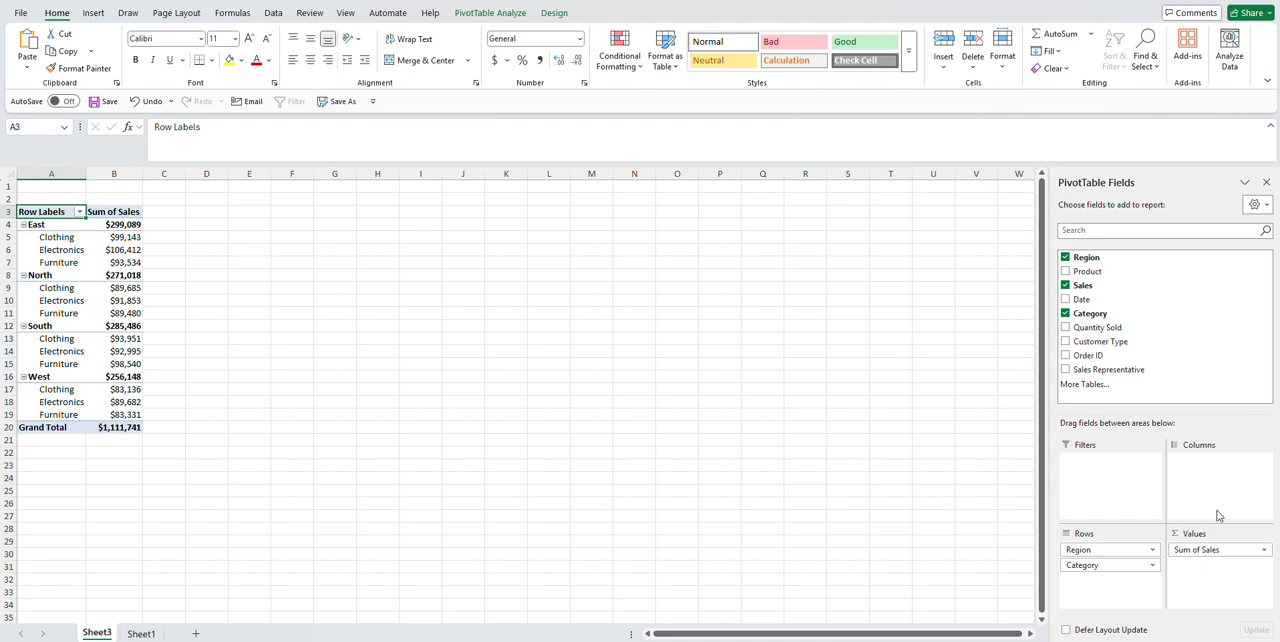
{"action": "left_click_drag", "start_coordinate": [1088, 566], "coordinate": [917, 491]}
{"action": "left_click", "coordinate": [917, 491]}
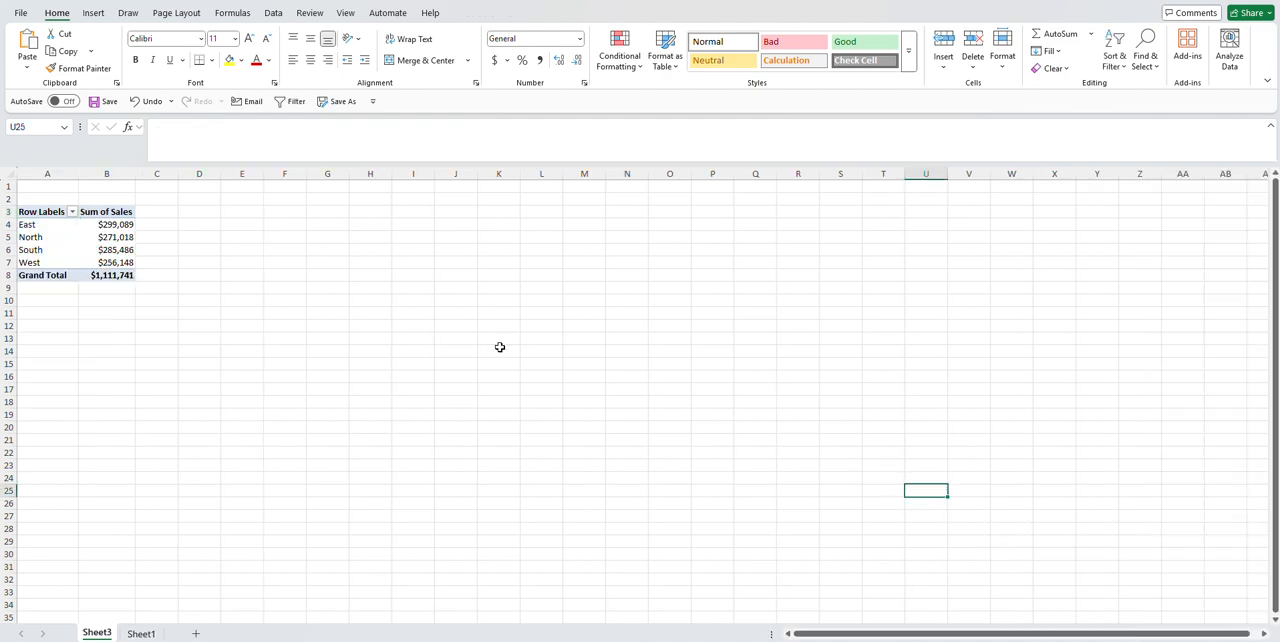
Step: Nest Sales Representative and Product under Region in the PivotTable rows and examine the product sales per representative
{"action": "left_click", "coordinate": [415, 343]}
{"action": "left_click", "coordinate": [51, 236]}
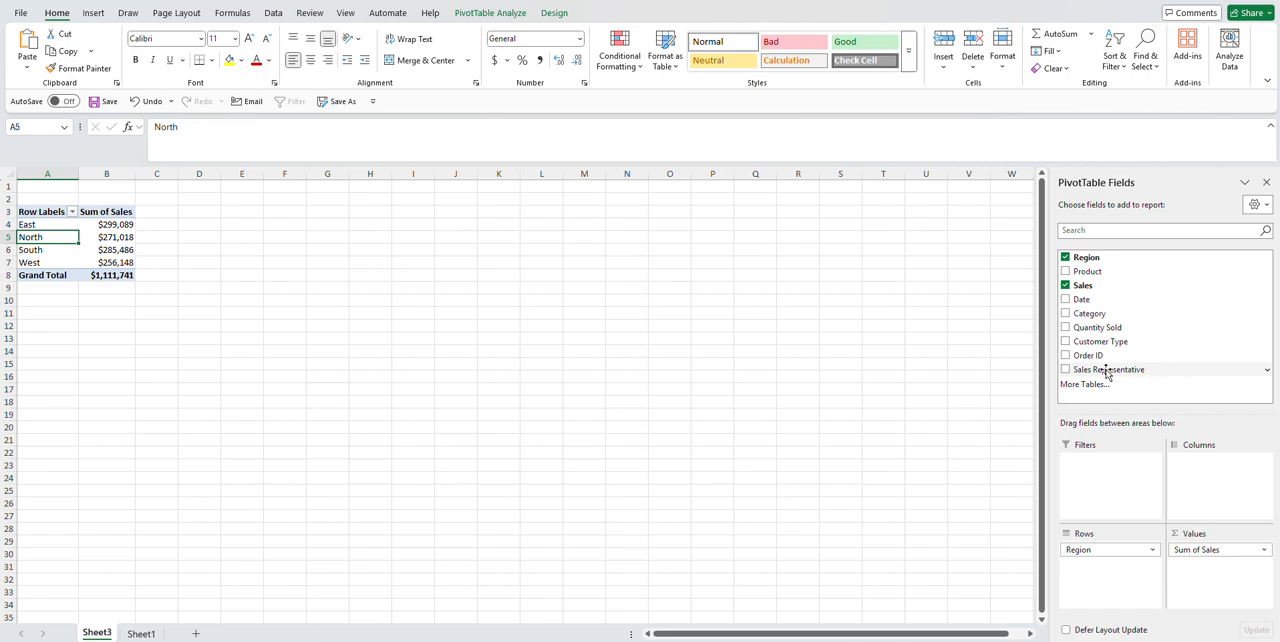
{"action": "left_click_drag", "start_coordinate": [1107, 373], "coordinate": [1119, 564]}
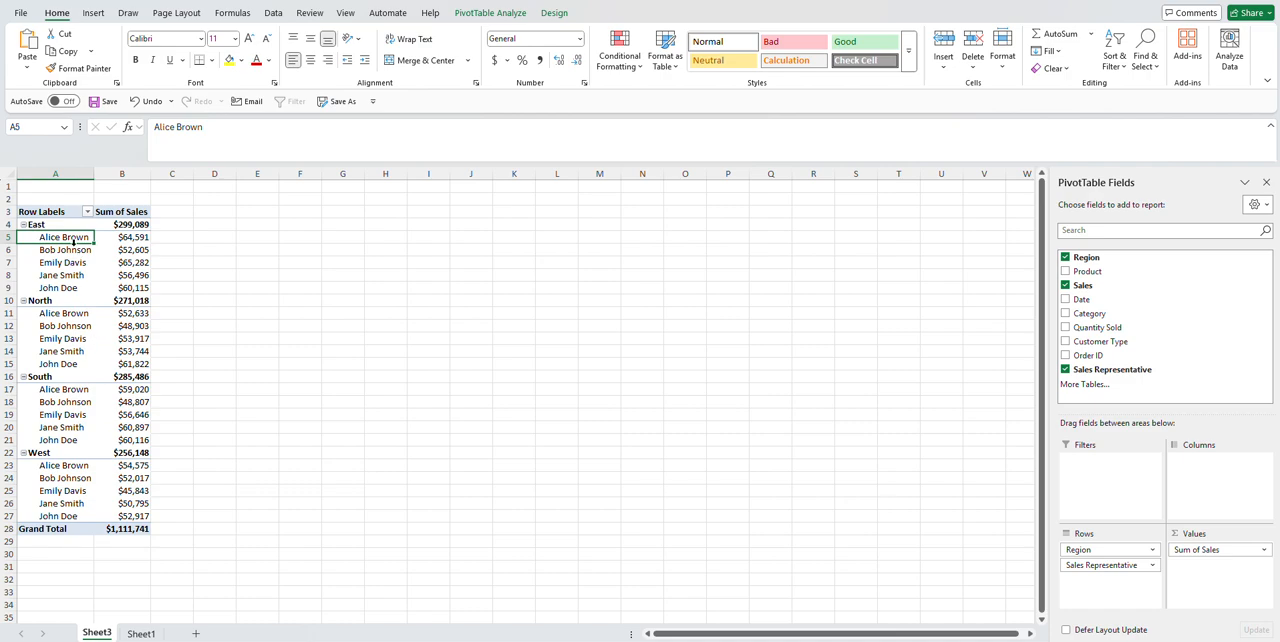
{"action": "mouse_move", "coordinate": [144, 236]}
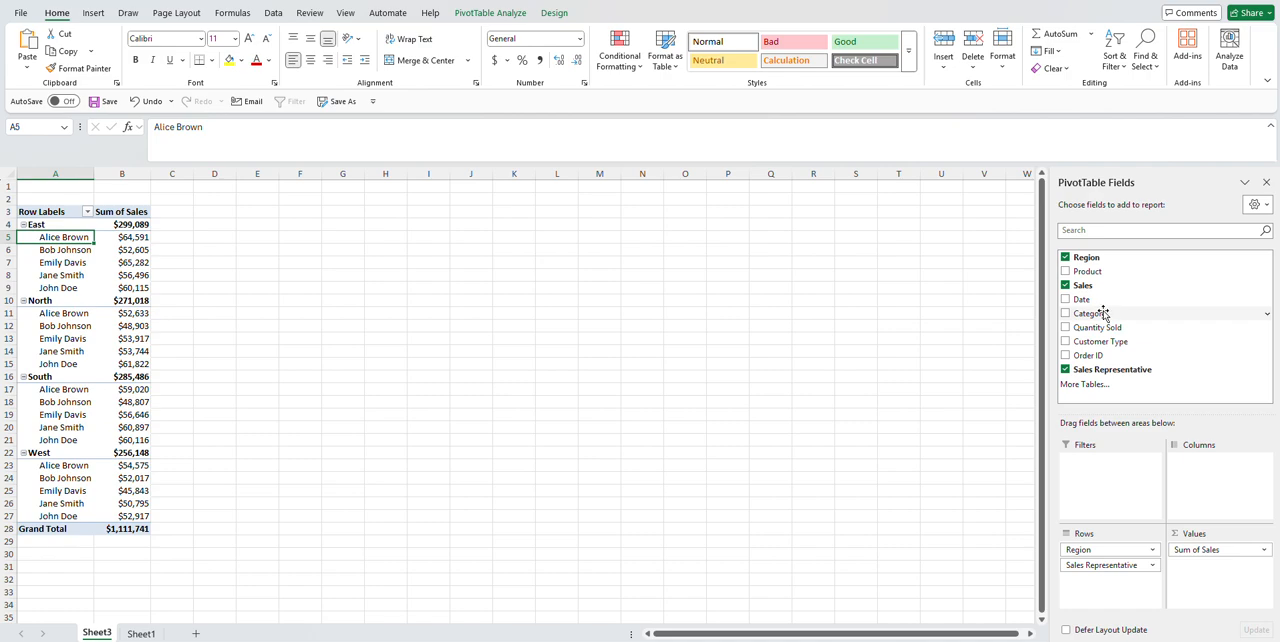
{"action": "left_click_drag", "start_coordinate": [1088, 271], "coordinate": [1121, 583]}
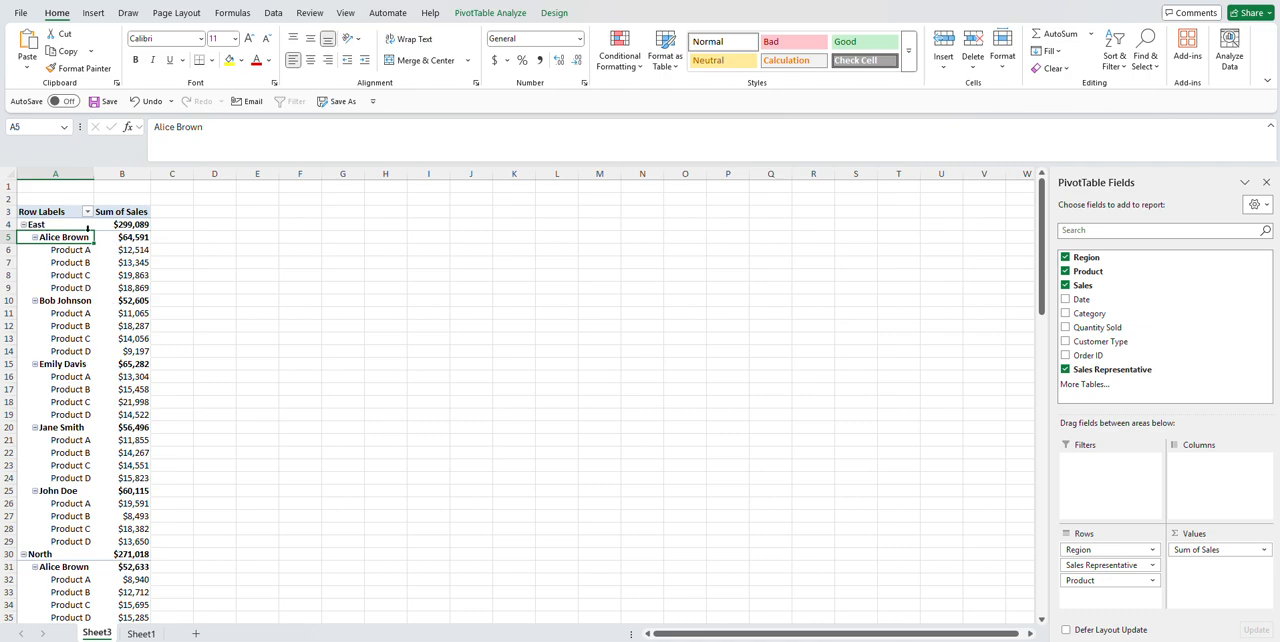
{"action": "left_click", "coordinate": [140, 252]}
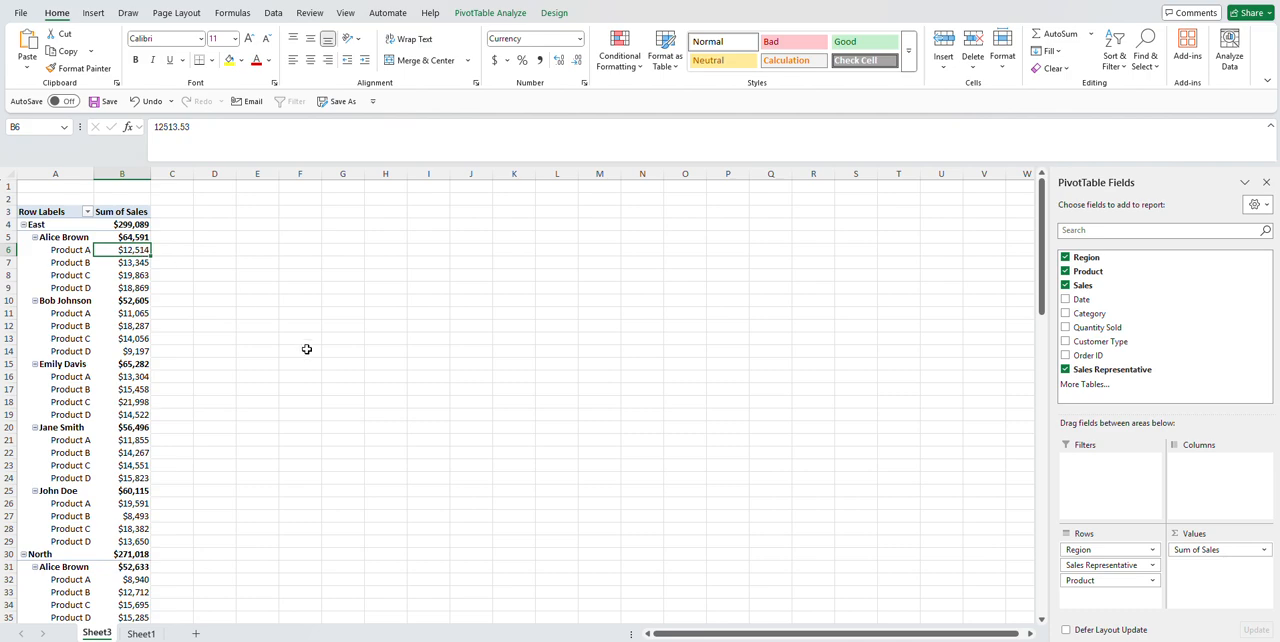
{"action": "left_click", "coordinate": [76, 255]}
{"action": "left_click", "coordinate": [138, 262]}
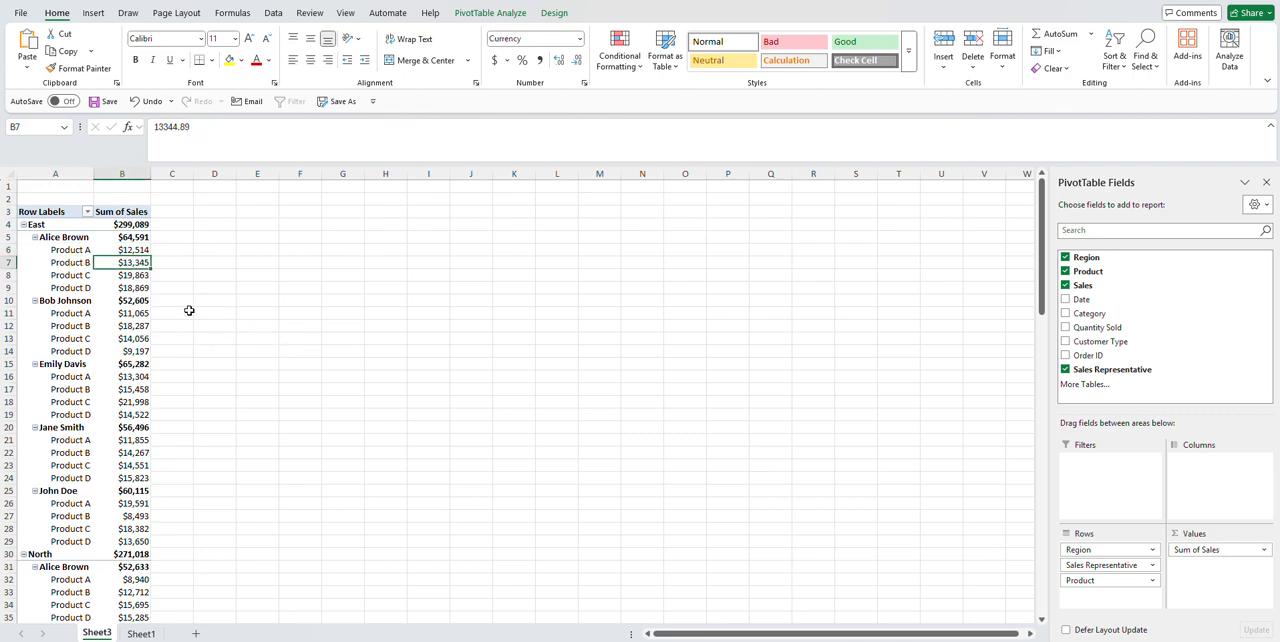
{"action": "left_click", "coordinate": [65, 262]}
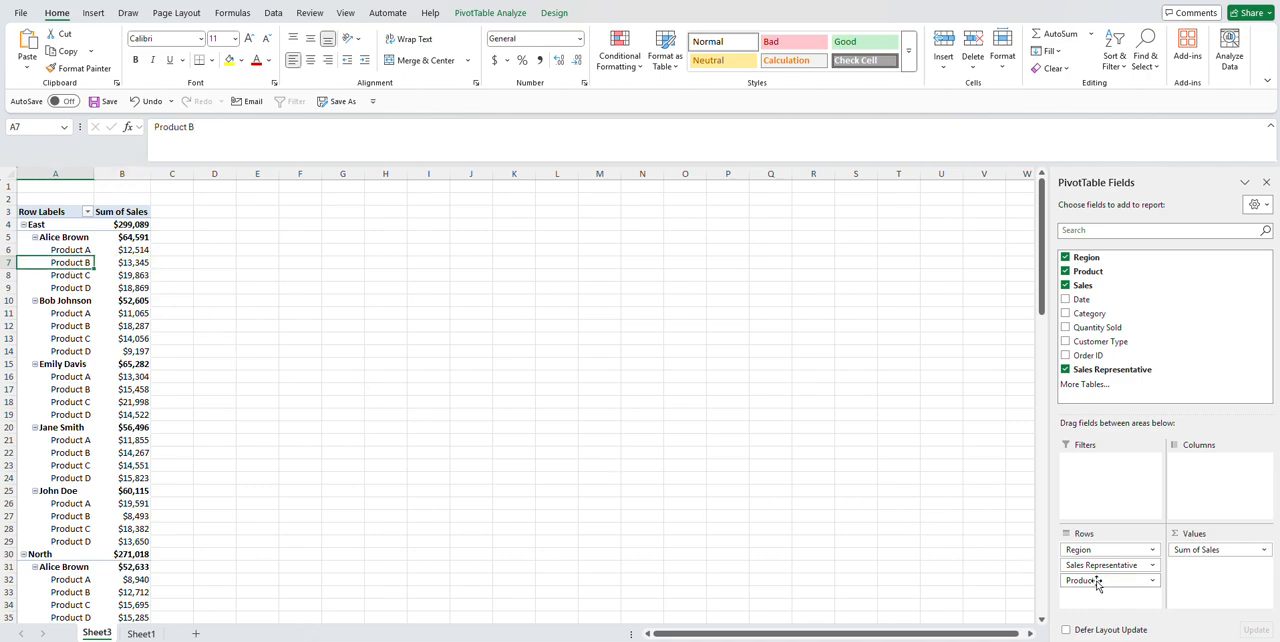
Step: Move Product from the rows to the columns, and remove both Product and Sales Representative from the PivotTable
{"action": "left_click_drag", "start_coordinate": [1087, 591], "coordinate": [1231, 474]}
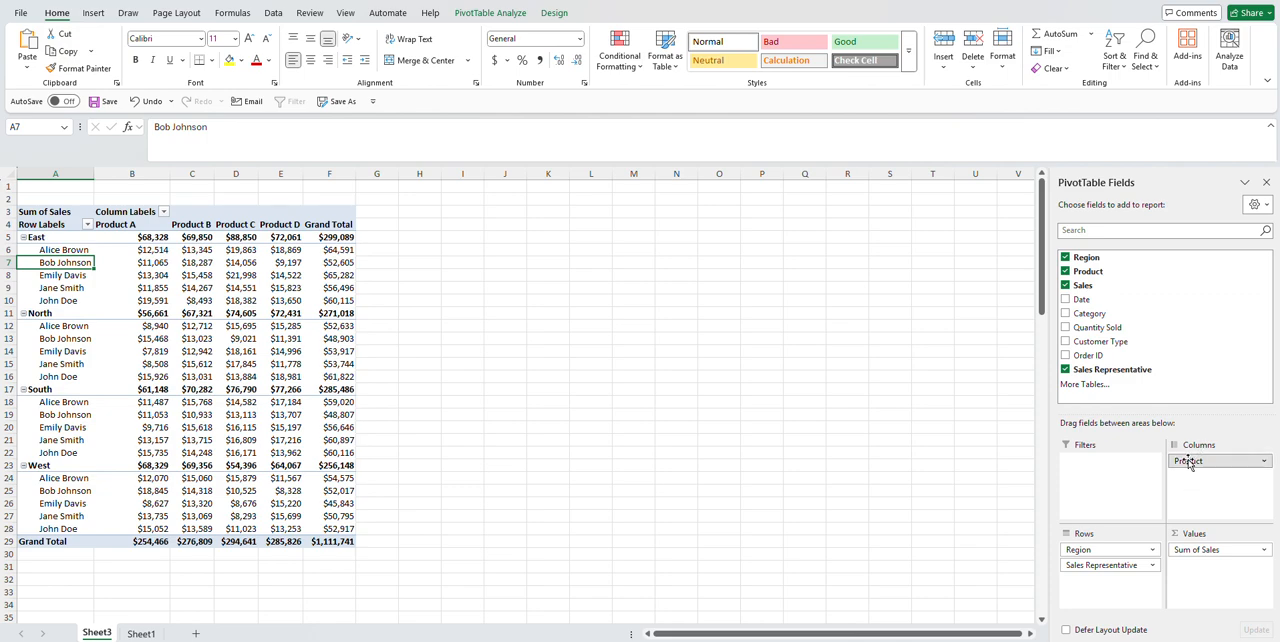
{"action": "left_click_drag", "start_coordinate": [1188, 463], "coordinate": [942, 470]}
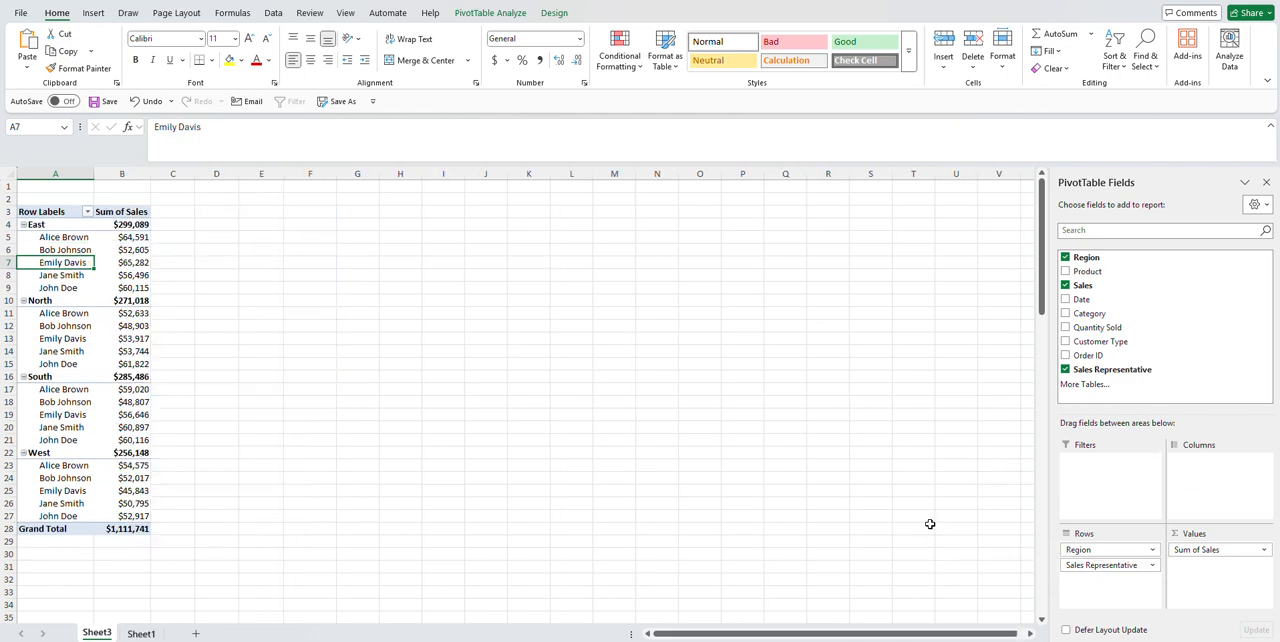
{"action": "left_click_drag", "start_coordinate": [1102, 565], "coordinate": [930, 524]}
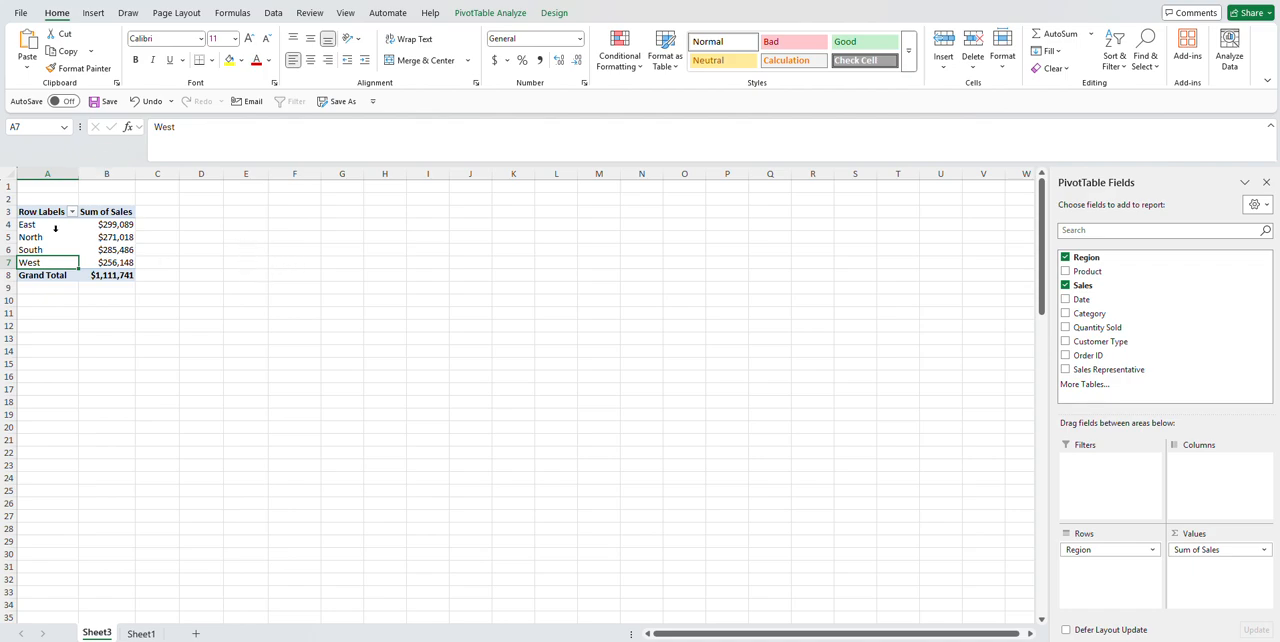
Step: Insert a Clustered Column PivotChart of the regional sales next to the table, with Category as its legend series
{"action": "left_click", "coordinate": [93, 13]}
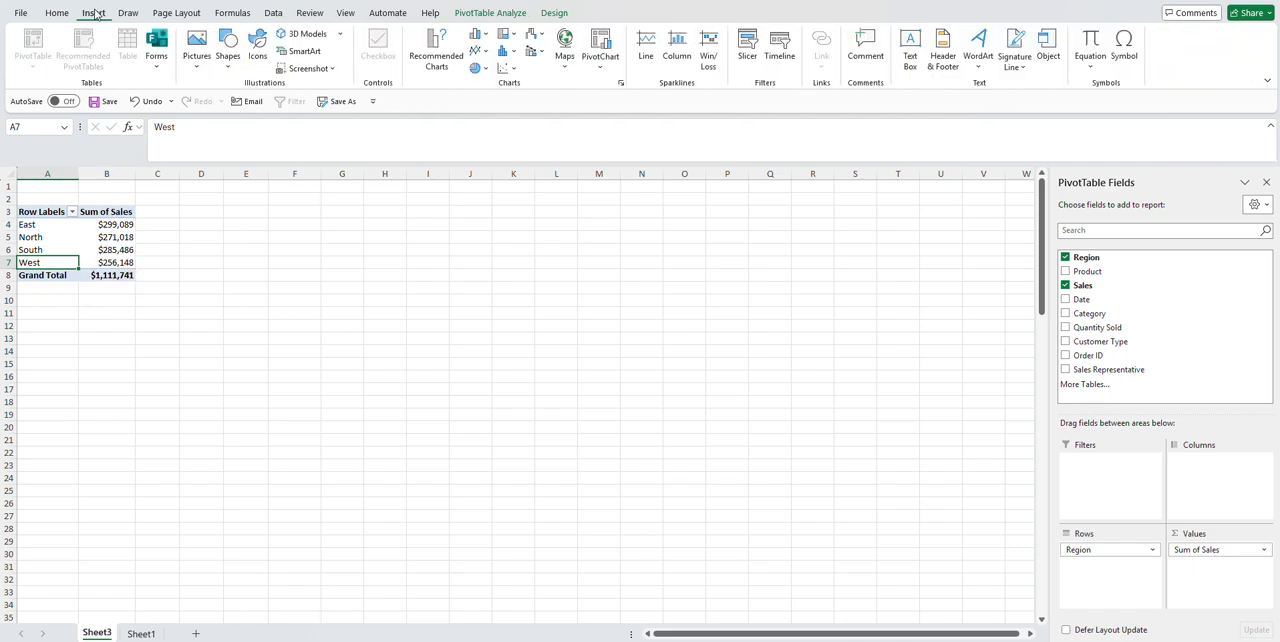
{"action": "left_click", "coordinate": [437, 55]}
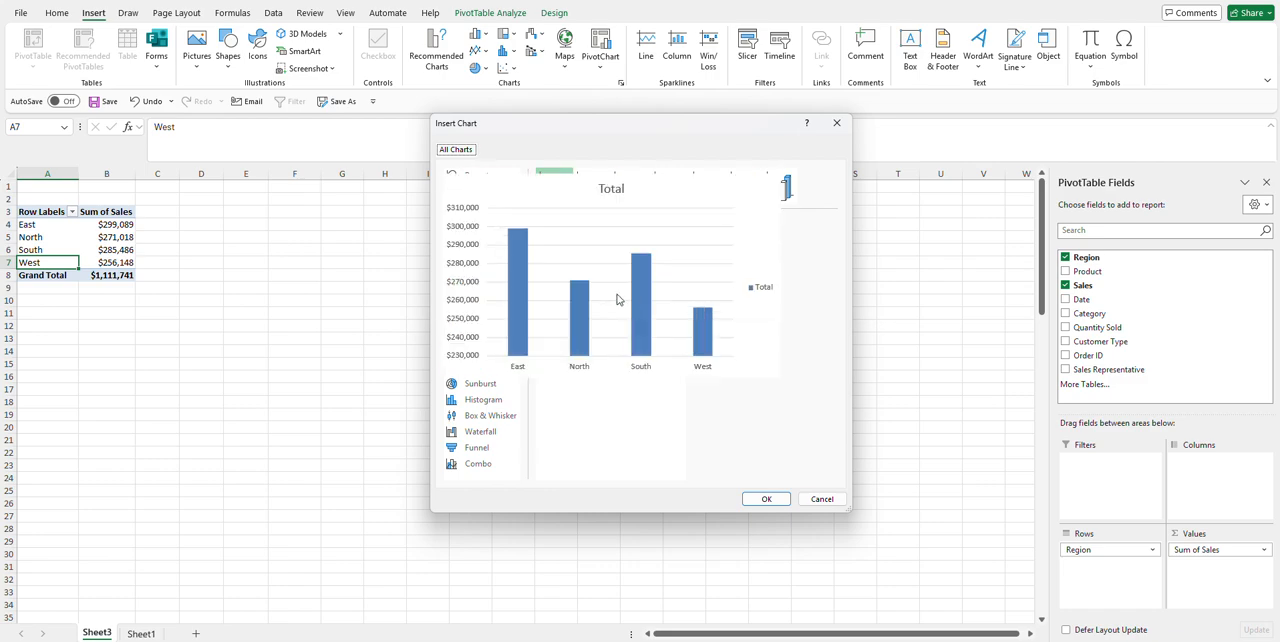
{"action": "left_click", "coordinate": [766, 499]}
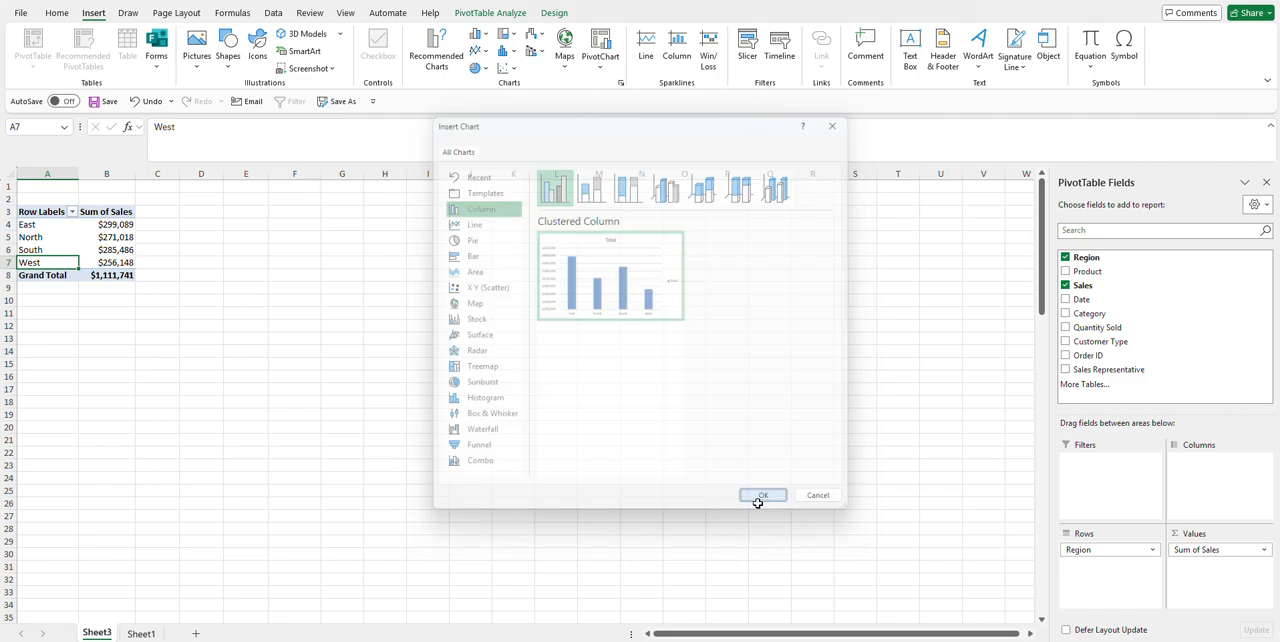
{"action": "left_click_drag", "start_coordinate": [486, 320], "coordinate": [342, 218]}
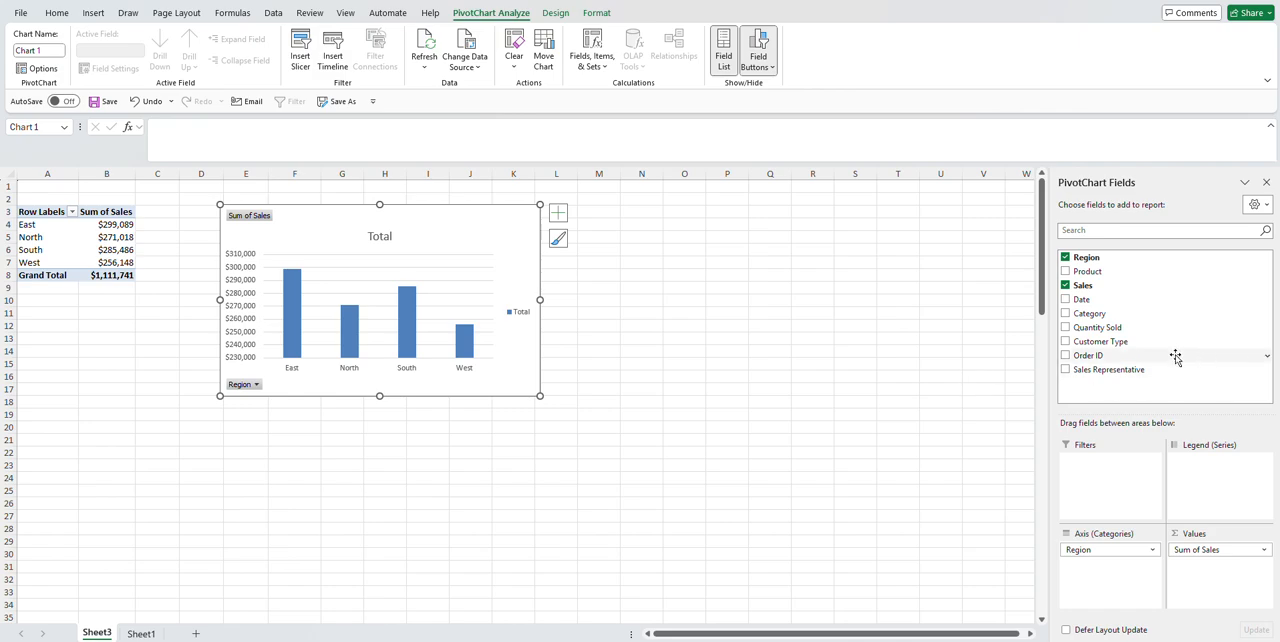
{"action": "left_click_drag", "start_coordinate": [1086, 313], "coordinate": [1212, 469]}
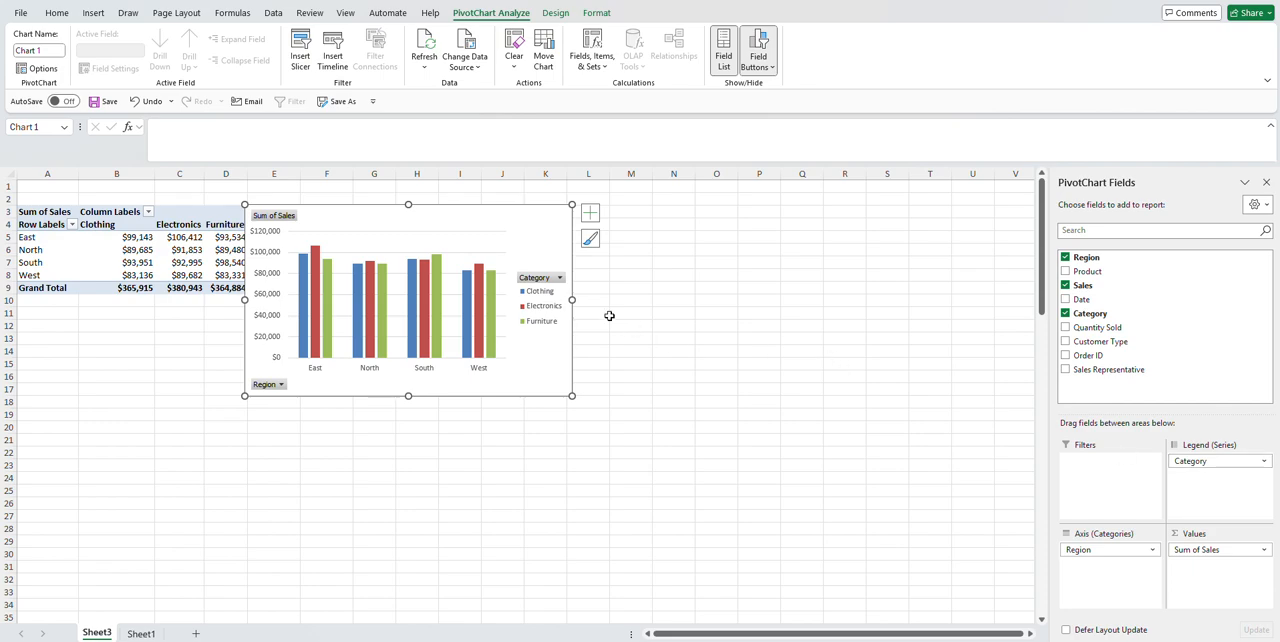
Step: Widen the PivotChart and move it clear of the PivotTable, undoing the accidental shift of the plot area
{"action": "left_click_drag", "start_coordinate": [572, 300], "coordinate": [722, 308]}
{"action": "left_click_drag", "start_coordinate": [484, 299], "coordinate": [530, 296]}
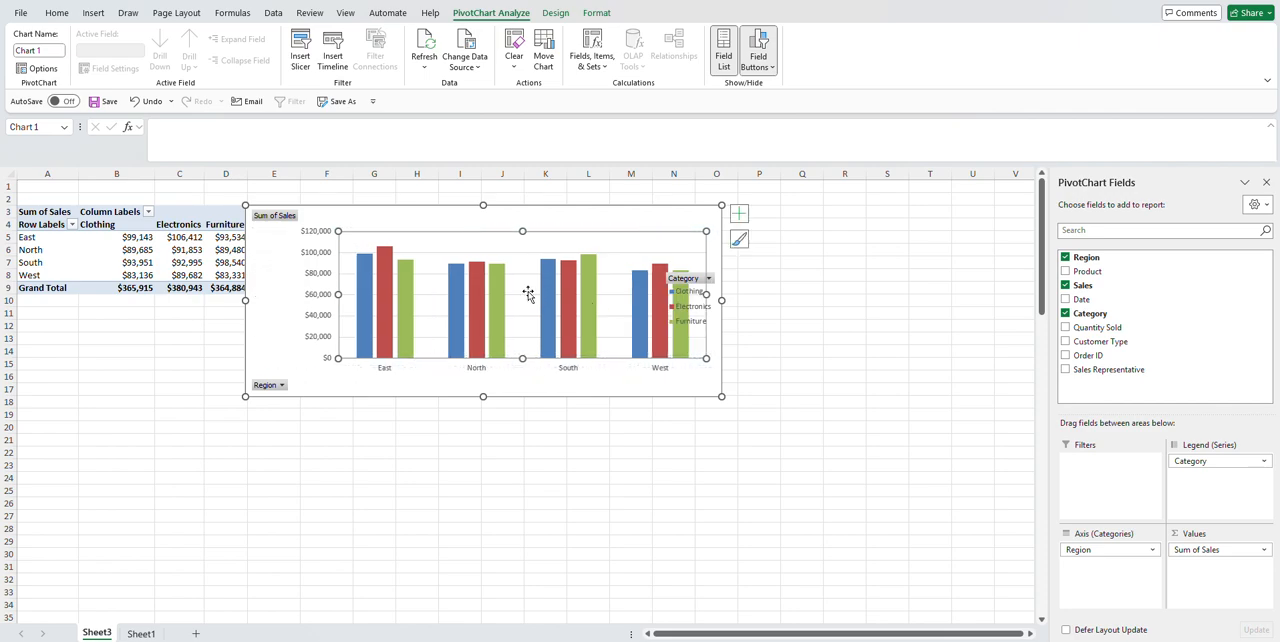
{"action": "left_click", "coordinate": [146, 102]}
{"action": "left_click_drag", "start_coordinate": [348, 209], "coordinate": [451, 206]}
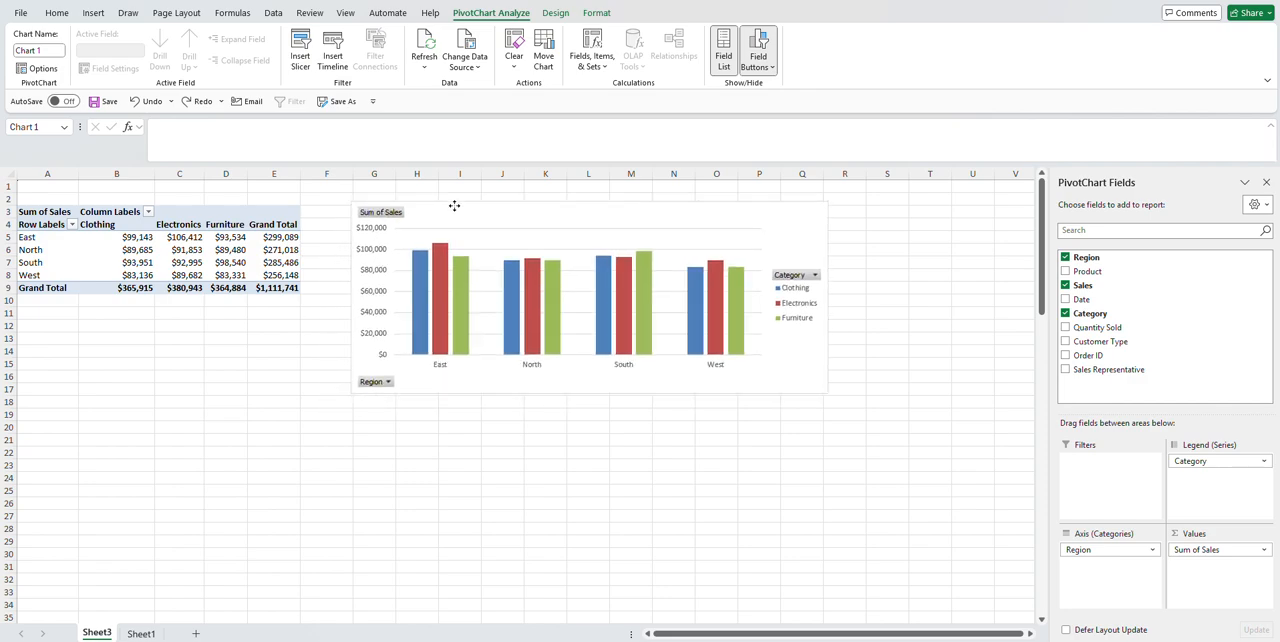
Step: Add the Date field as a report filter on the PivotTable
{"action": "left_click", "coordinate": [586, 452]}
{"action": "left_click", "coordinate": [226, 261]}
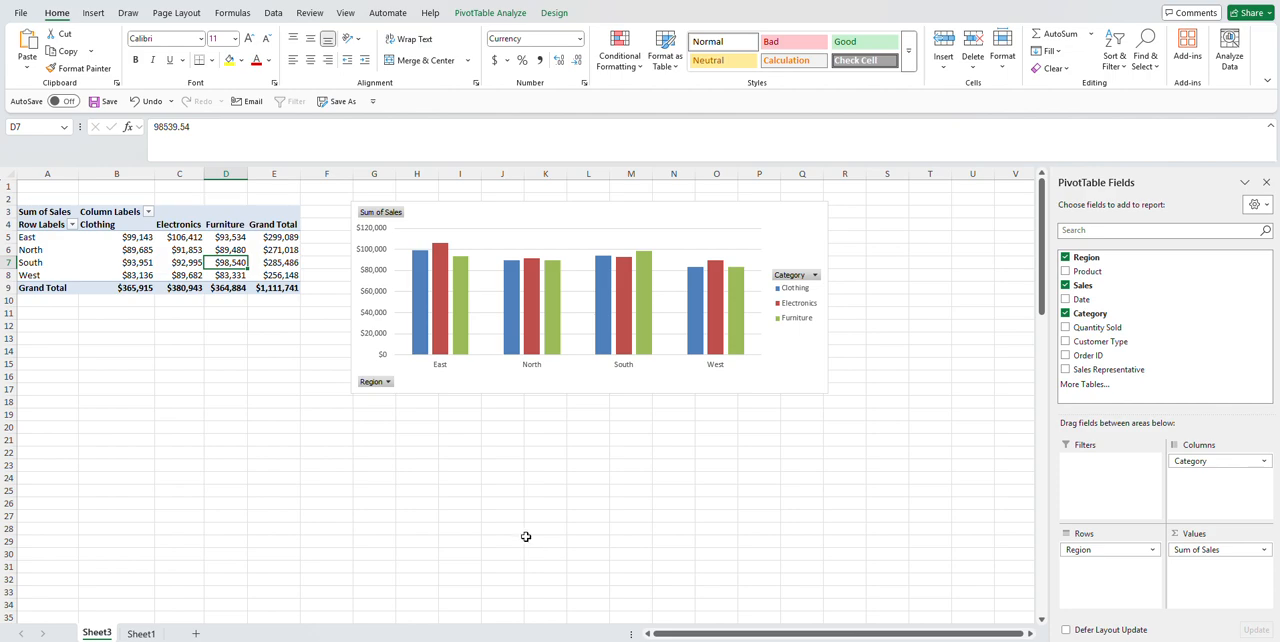
{"action": "left_click_drag", "start_coordinate": [1097, 304], "coordinate": [1094, 470]}
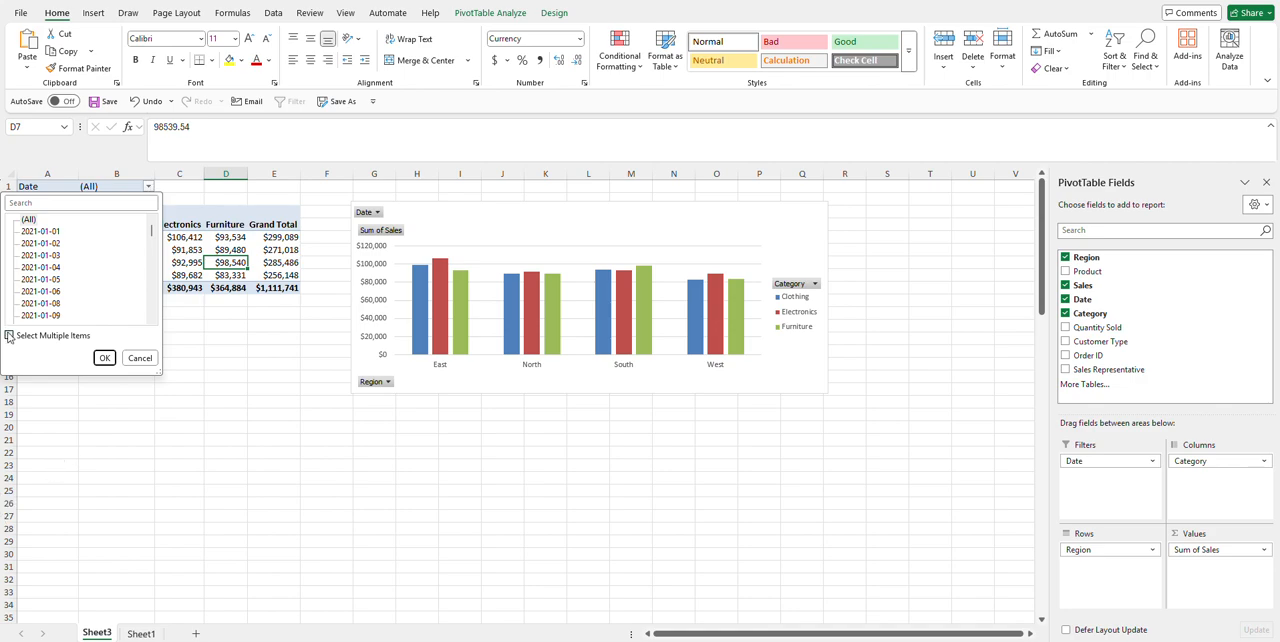
Step: Limit the Date report filter to multiple items, keeping only 2021-01-01 through 2021-01-05
{"action": "left_click", "coordinate": [9, 336]}
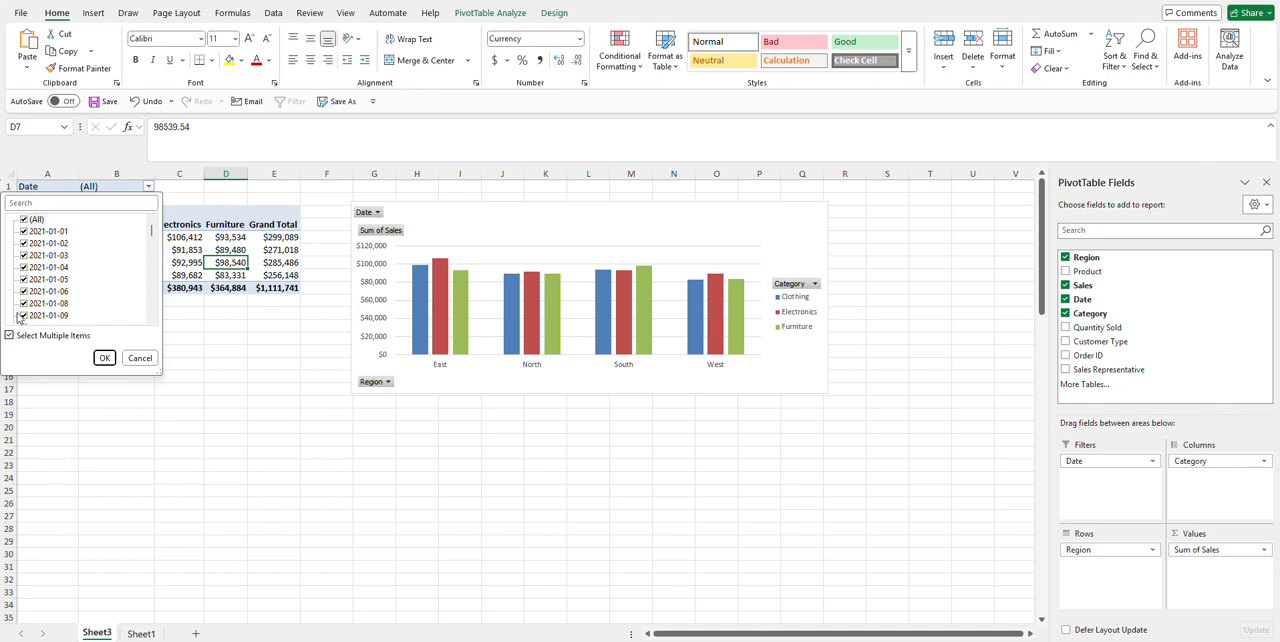
{"action": "left_click", "coordinate": [23, 219]}
{"action": "left_click", "coordinate": [23, 232]}
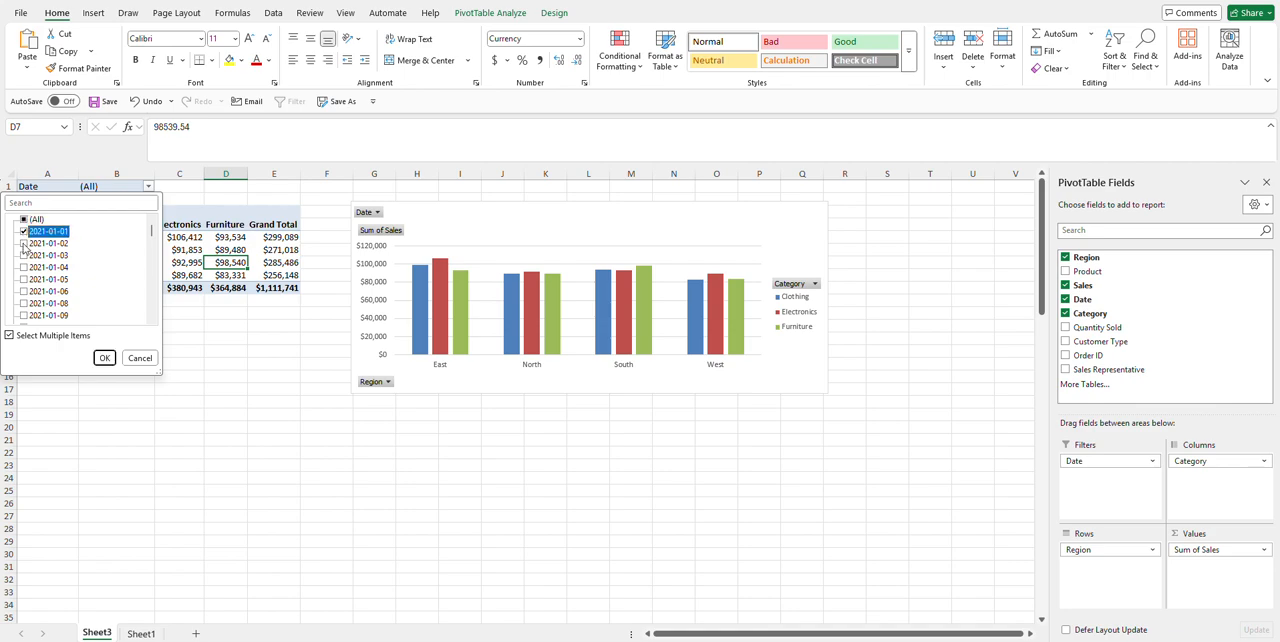
{"action": "left_click", "coordinate": [23, 243]}
{"action": "left_click", "coordinate": [23, 255]}
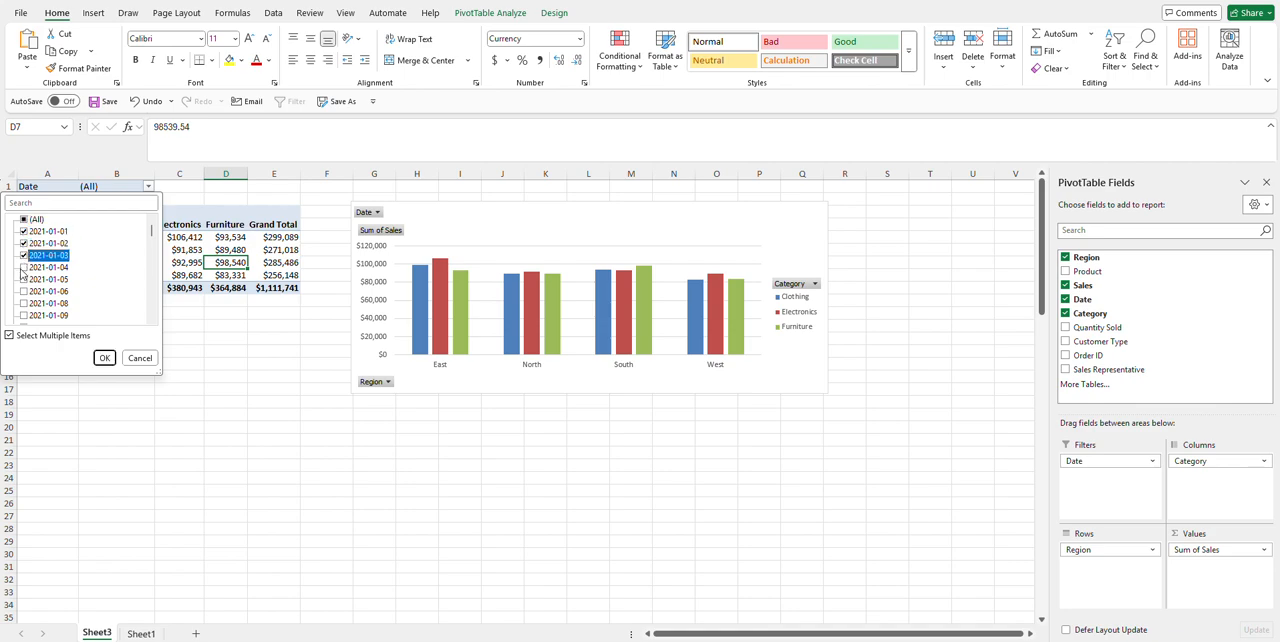
{"action": "left_click", "coordinate": [23, 267]}
{"action": "left_click", "coordinate": [23, 279]}
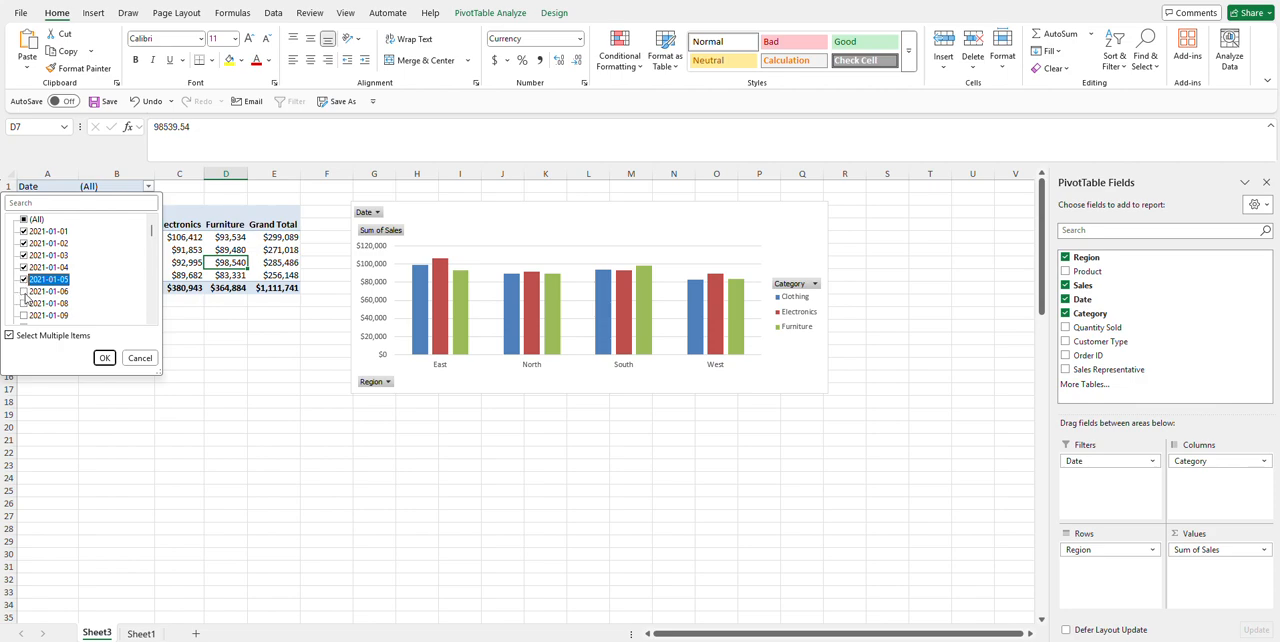
{"action": "left_click", "coordinate": [104, 359]}
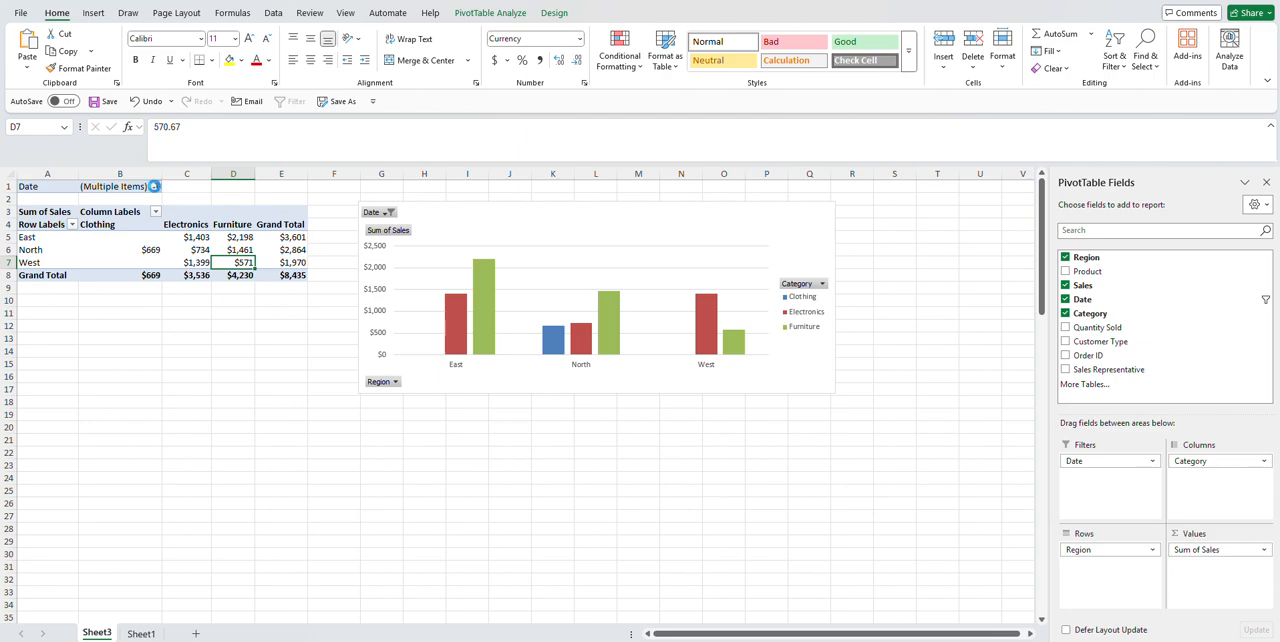
Step: Reset the Date report filter to include all dates
{"action": "left_click", "coordinate": [155, 186]}
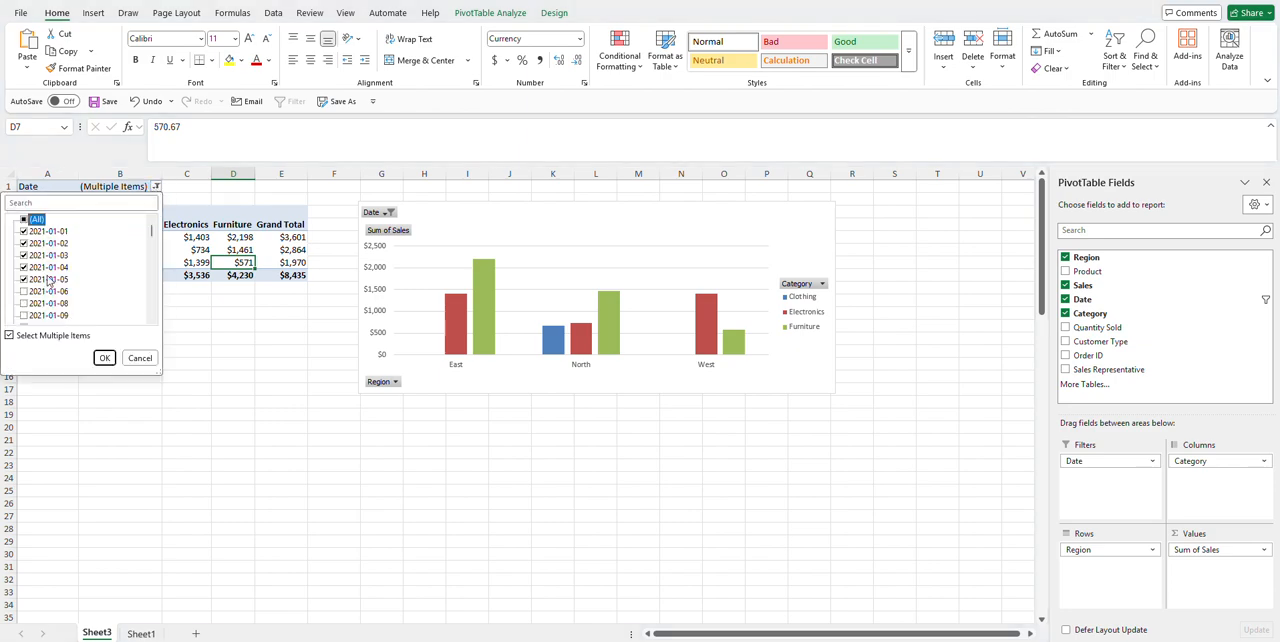
{"action": "left_click", "coordinate": [24, 219]}
{"action": "left_click", "coordinate": [104, 358]}
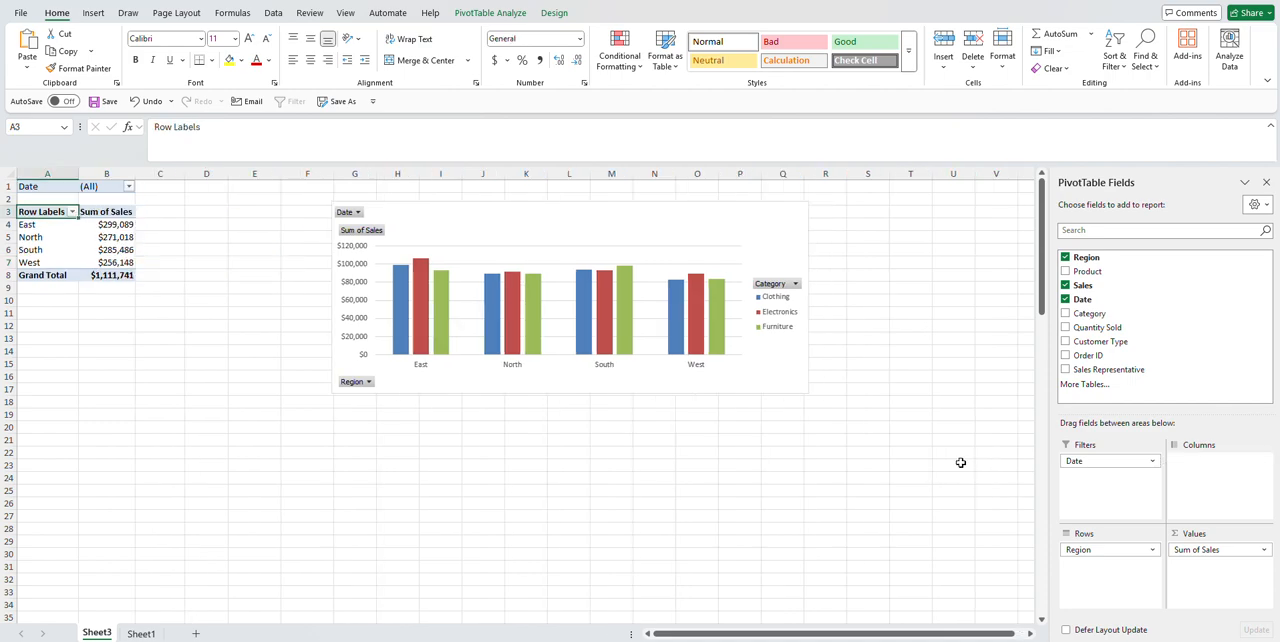
Step: Rearrange the PivotTable with Category as rows, Product as columns and summed Quantity Sold as values, removing Region and Sales
{"action": "left_click_drag", "start_coordinate": [1086, 272], "coordinate": [1222, 485]}
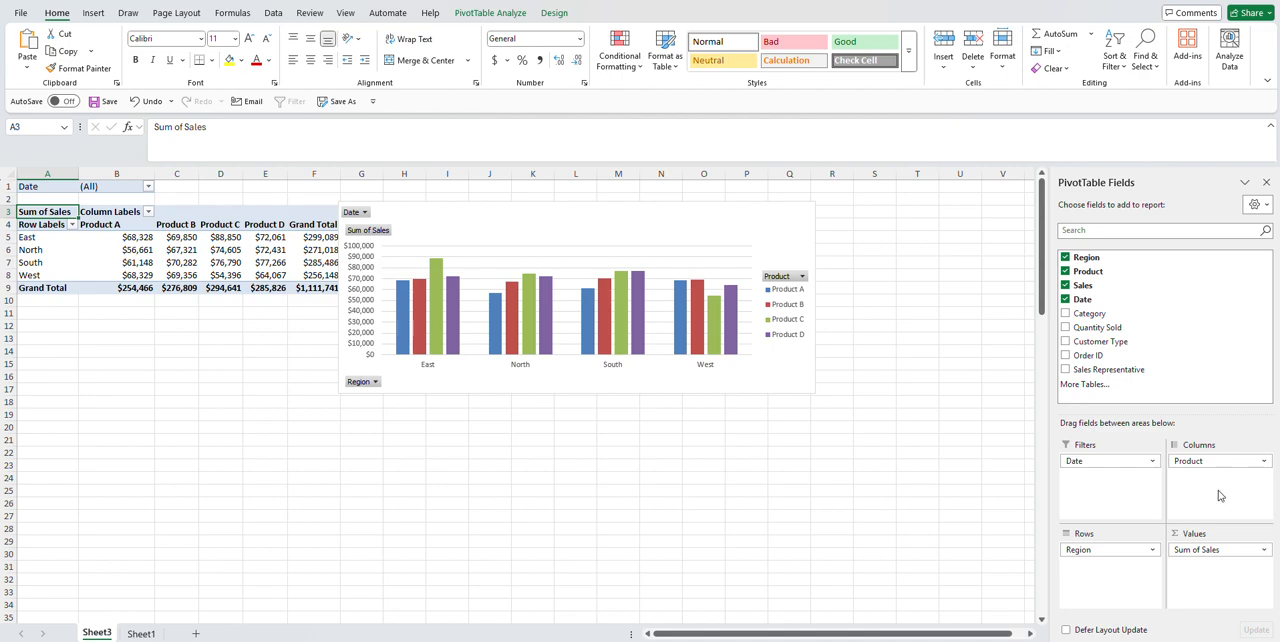
{"action": "left_click_drag", "start_coordinate": [1087, 558], "coordinate": [921, 509]}
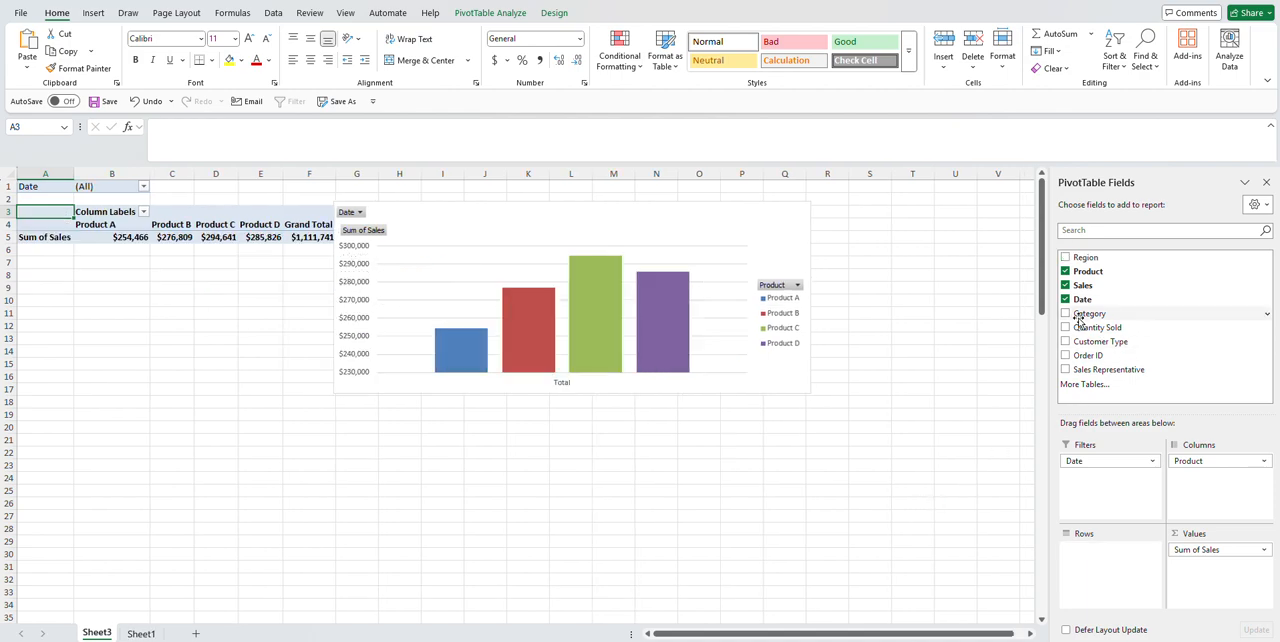
{"action": "left_click_drag", "start_coordinate": [1080, 316], "coordinate": [1112, 562]}
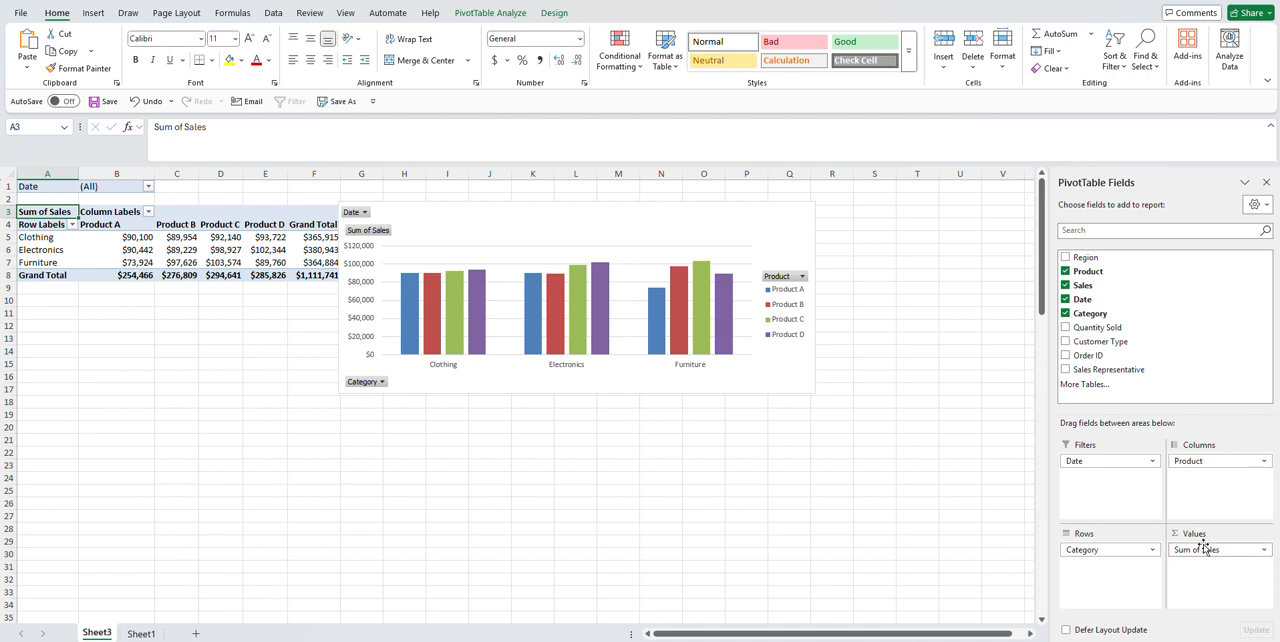
{"action": "left_click_drag", "start_coordinate": [1200, 552], "coordinate": [1131, 437]}
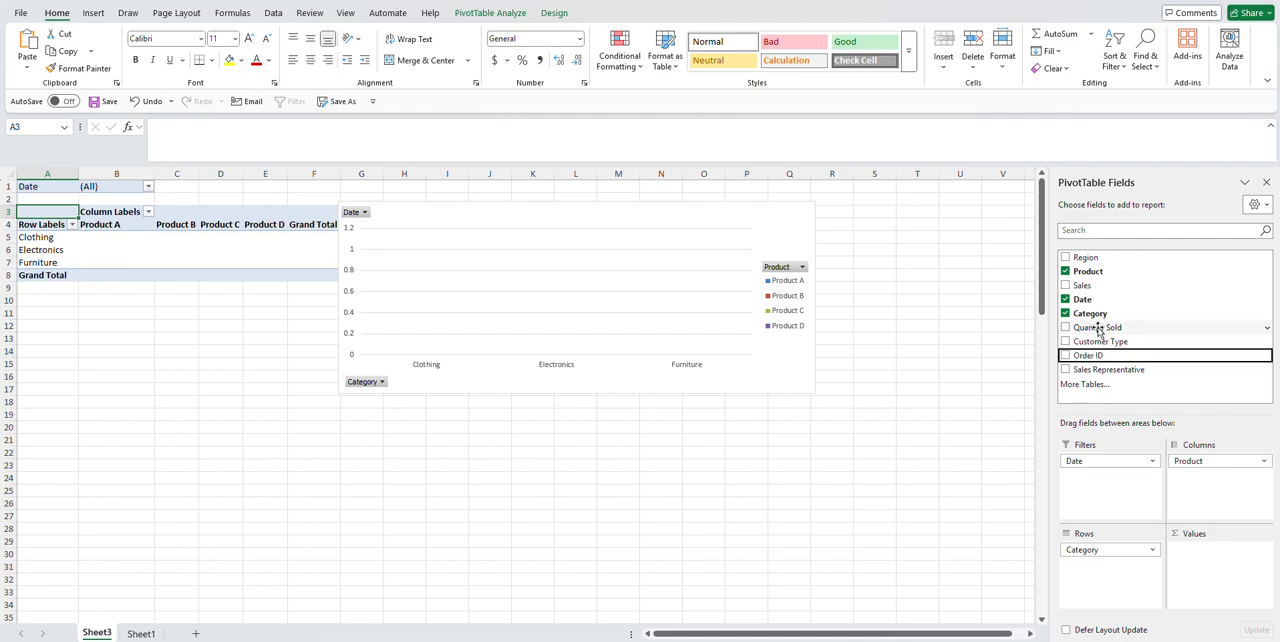
{"action": "left_click_drag", "start_coordinate": [1097, 327], "coordinate": [1217, 566]}
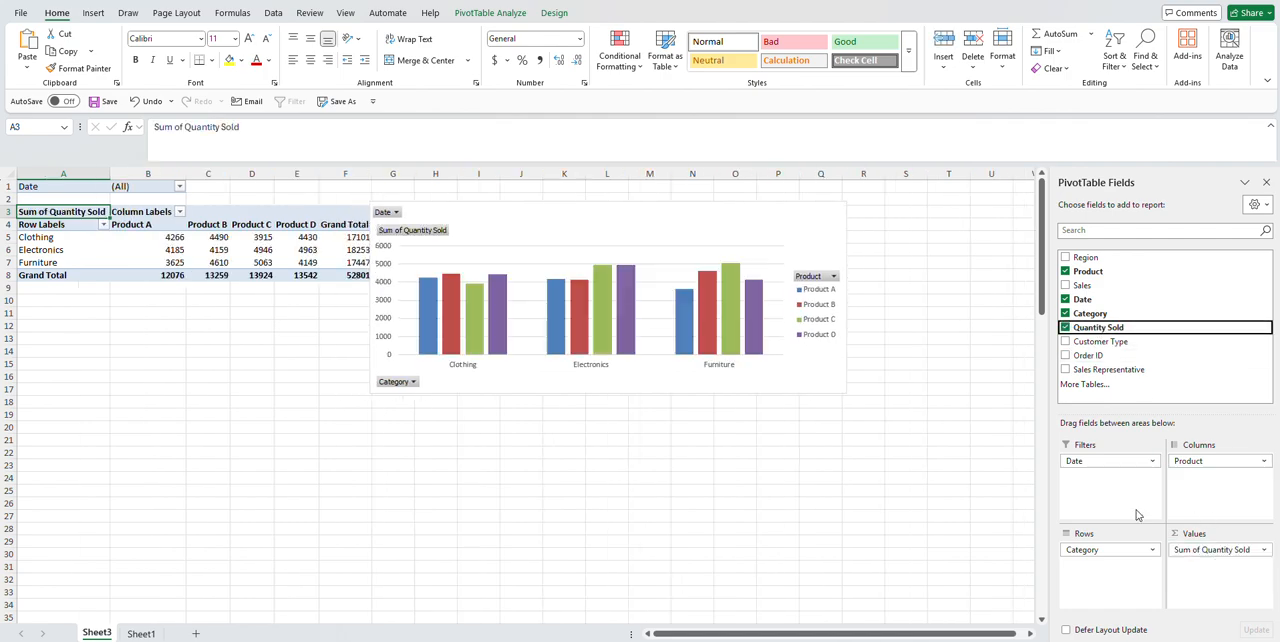
Step: Move the PivotChart clear of the PivotTable's Grand Total column and compare the summary with the source data on Sheet1
{"action": "left_click_drag", "start_coordinate": [486, 206], "coordinate": [527, 200]}
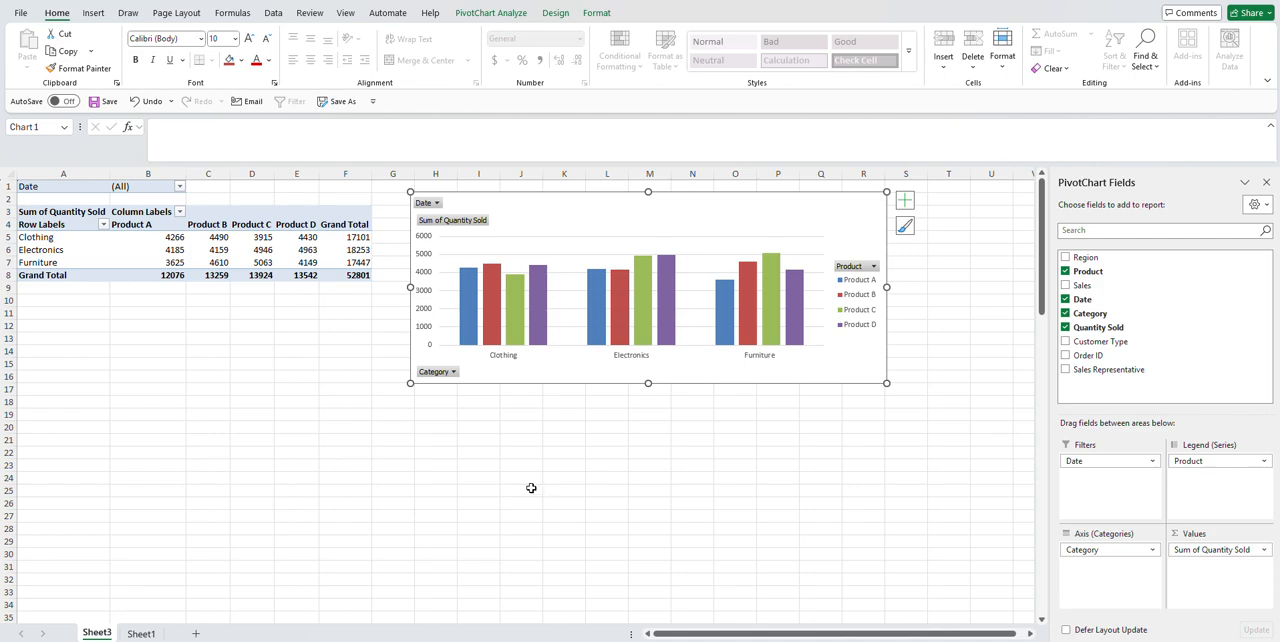
{"action": "left_click", "coordinate": [141, 633]}
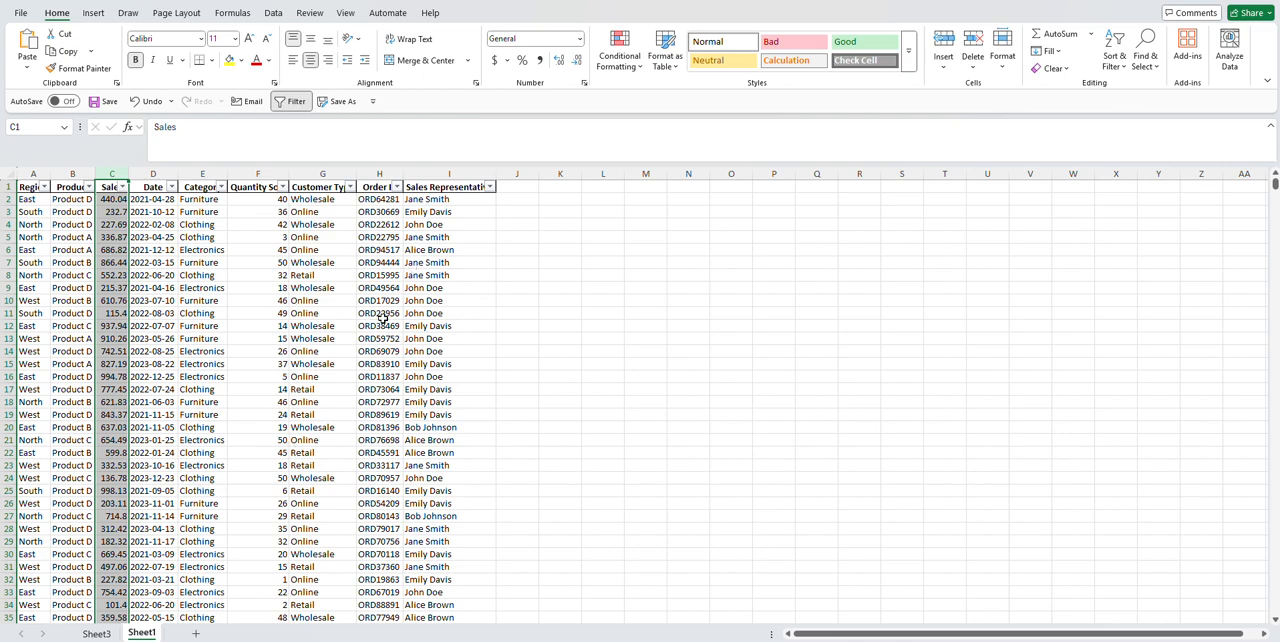
{"action": "left_click", "coordinate": [97, 633]}
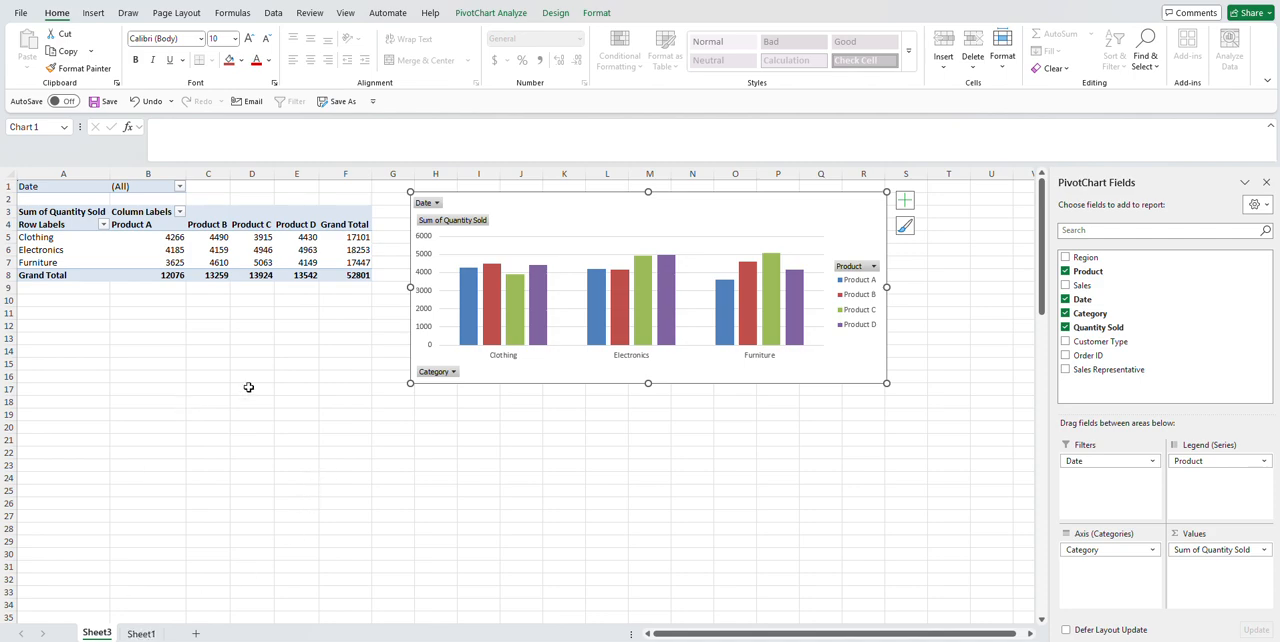
{"action": "left_click", "coordinate": [174, 250]}
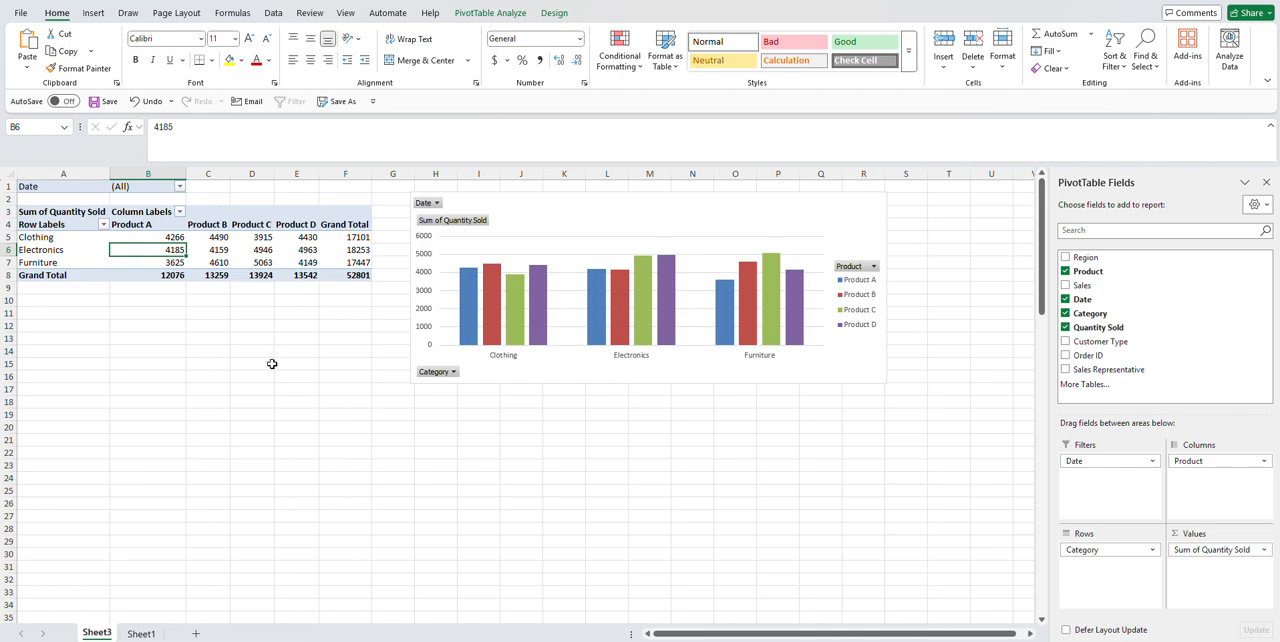
Step: Filter the source data on Sheet1 to show only the Furniture category
{"action": "left_click", "coordinate": [141, 633]}
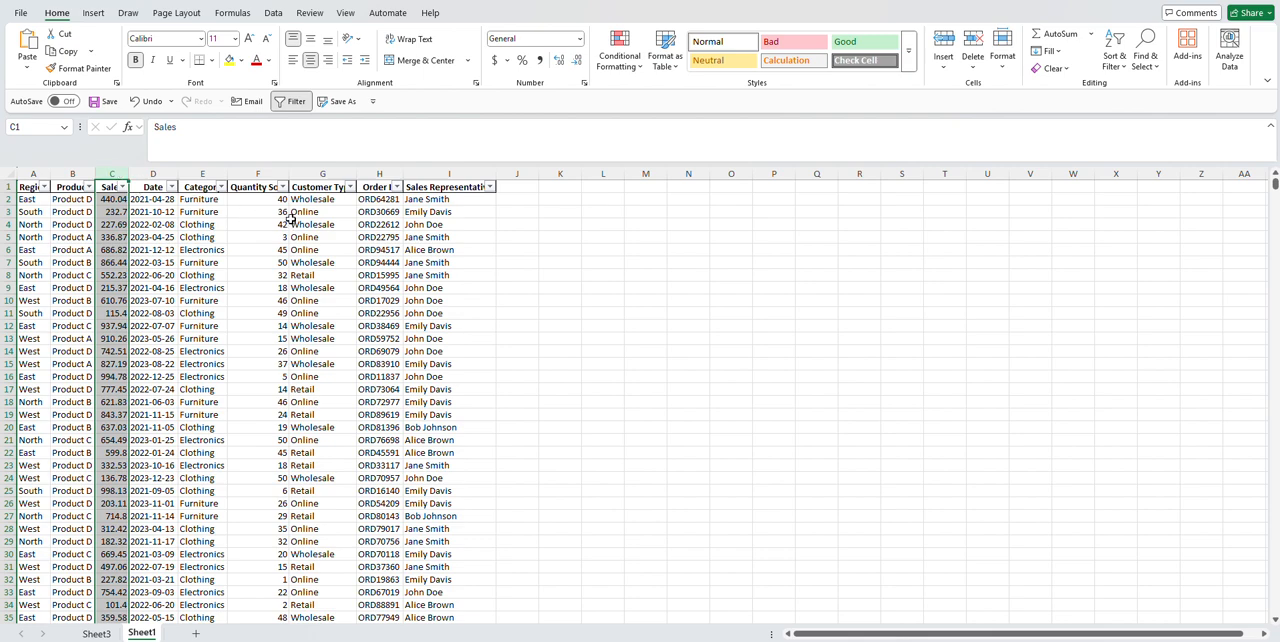
{"action": "left_click", "coordinate": [220, 187]}
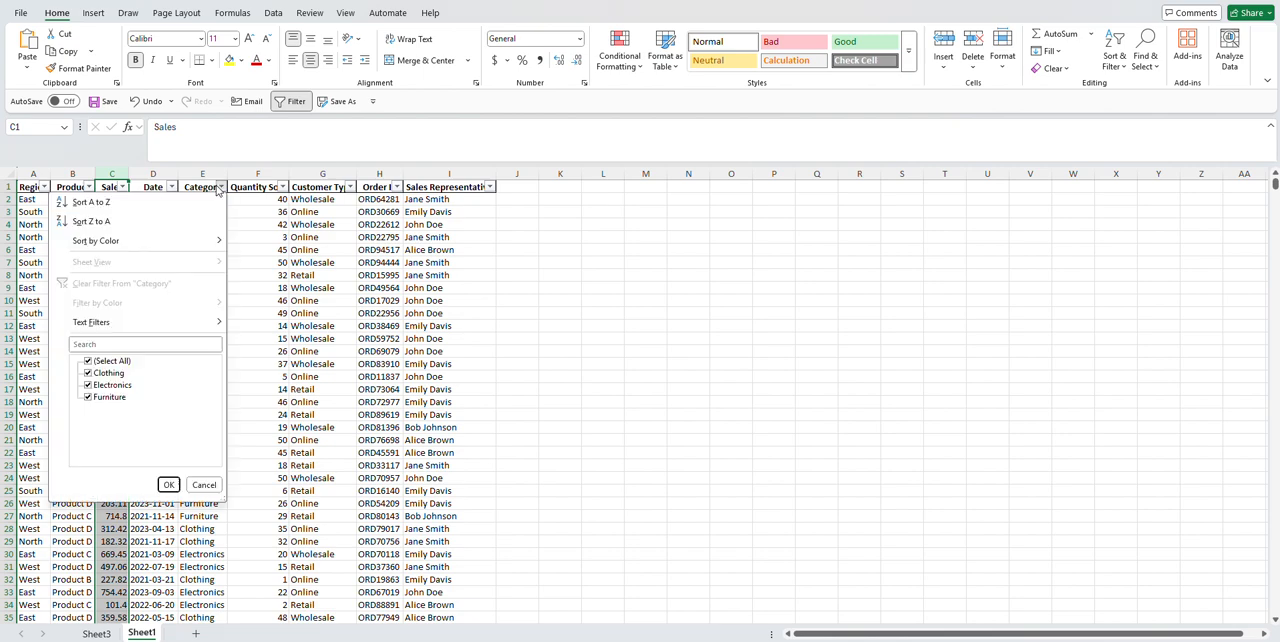
{"action": "left_click", "coordinate": [88, 361]}
{"action": "left_click", "coordinate": [89, 397]}
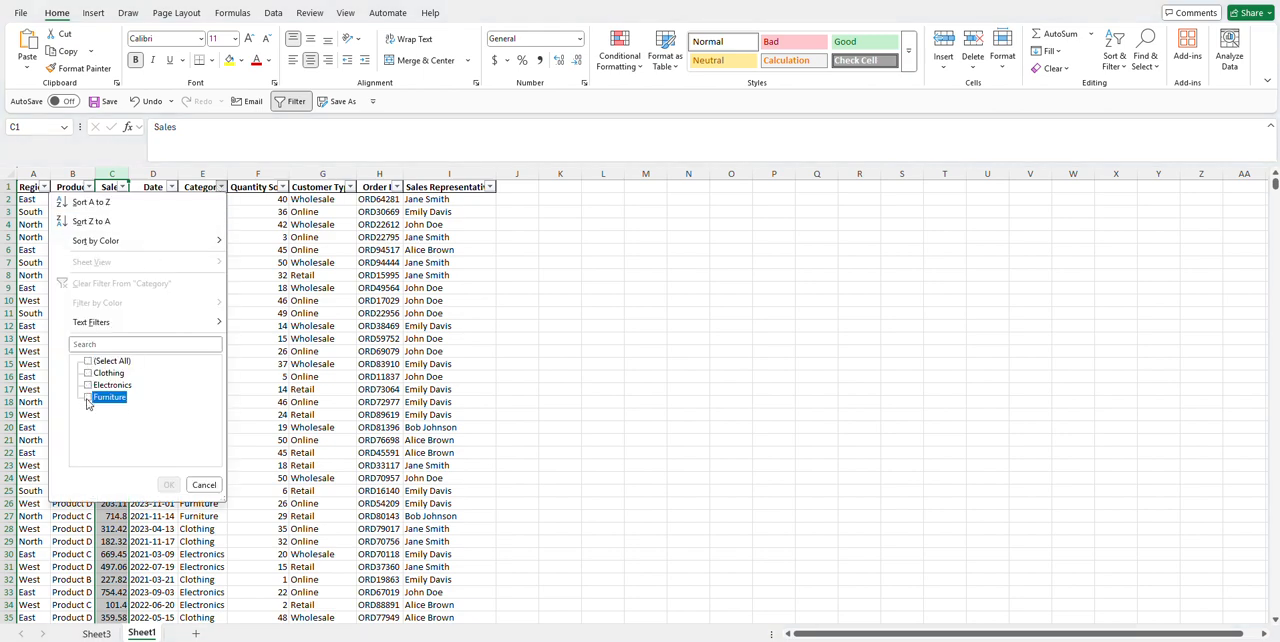
{"action": "left_click", "coordinate": [168, 484]}
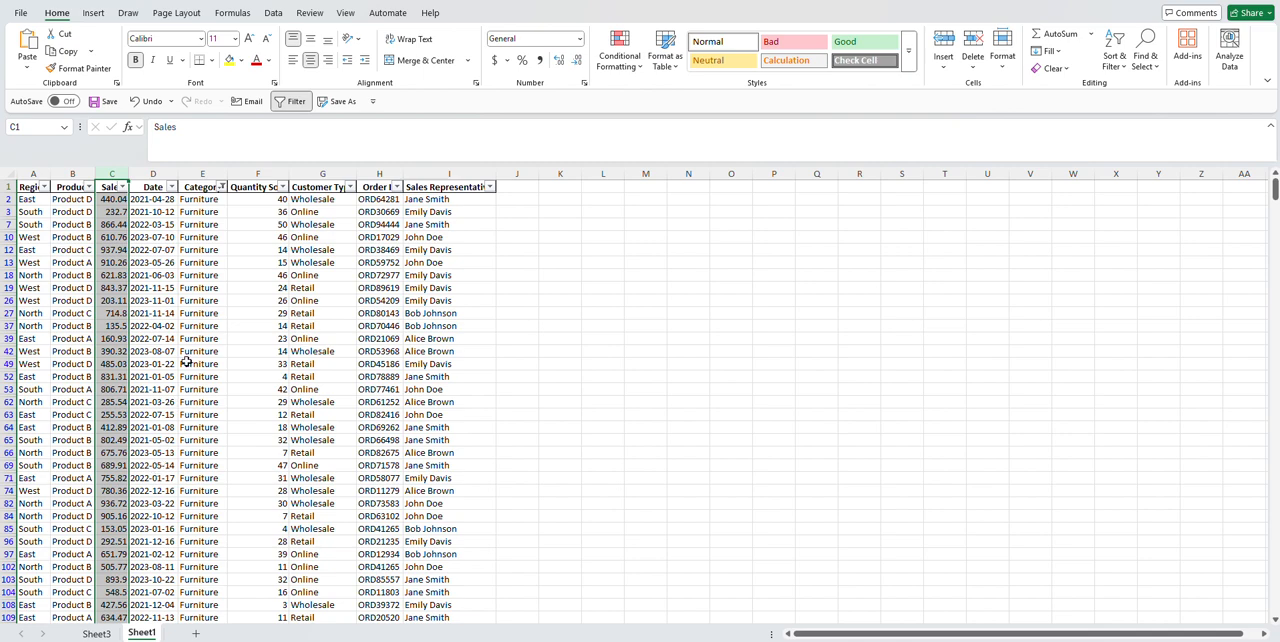
Step: Filter the Region column of the source data to show only North
{"action": "left_click", "coordinate": [44, 187]}
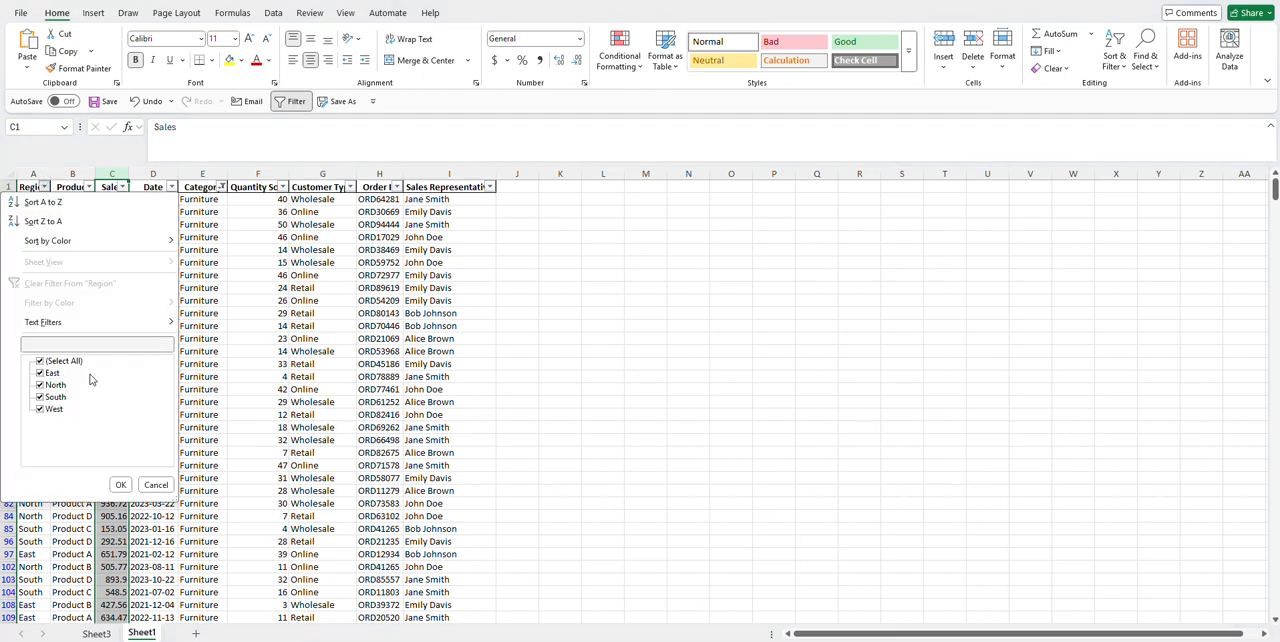
{"action": "left_click", "coordinate": [40, 361]}
{"action": "left_click", "coordinate": [42, 385]}
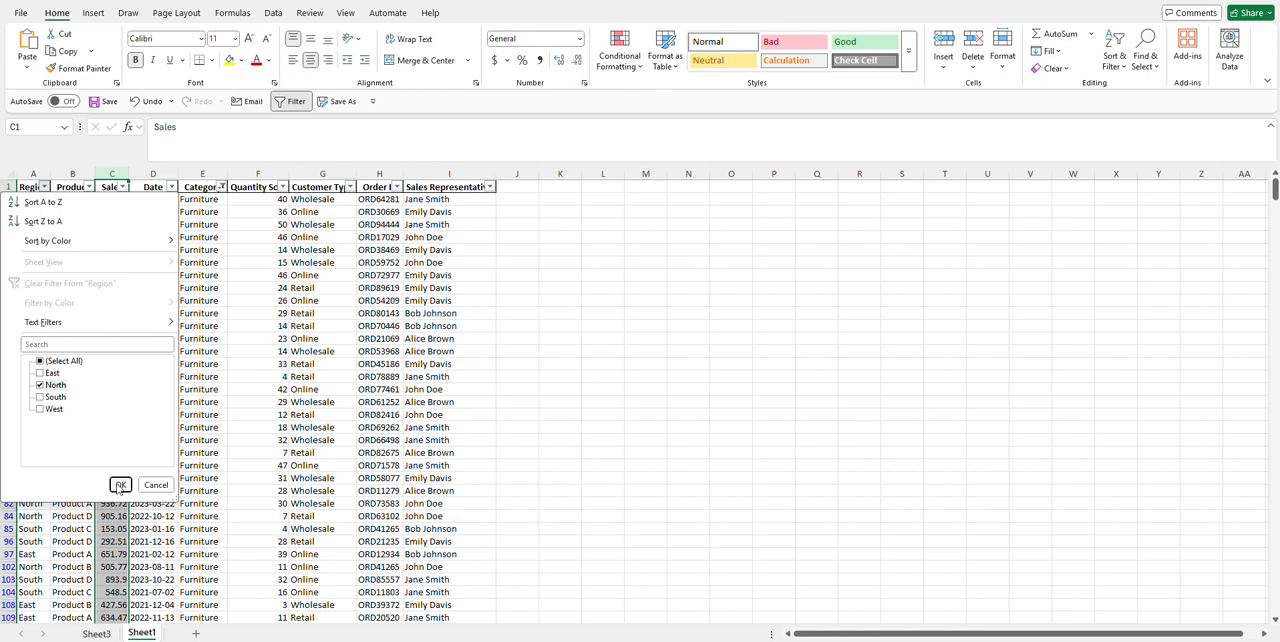
{"action": "left_click", "coordinate": [119, 484]}
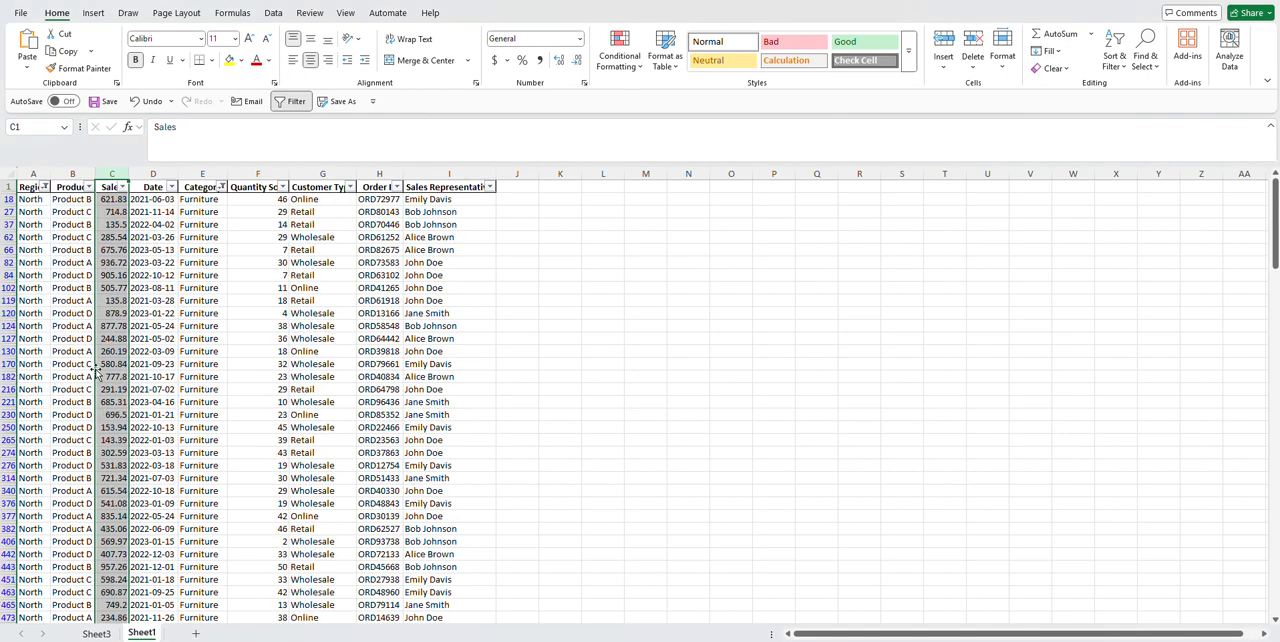
Step: Filter the Date column of the source data to 2021-01-03, 2021-01-05 and 2021-01-18
{"action": "left_click", "coordinate": [171, 187]}
{"action": "left_click", "coordinate": [40, 361]}
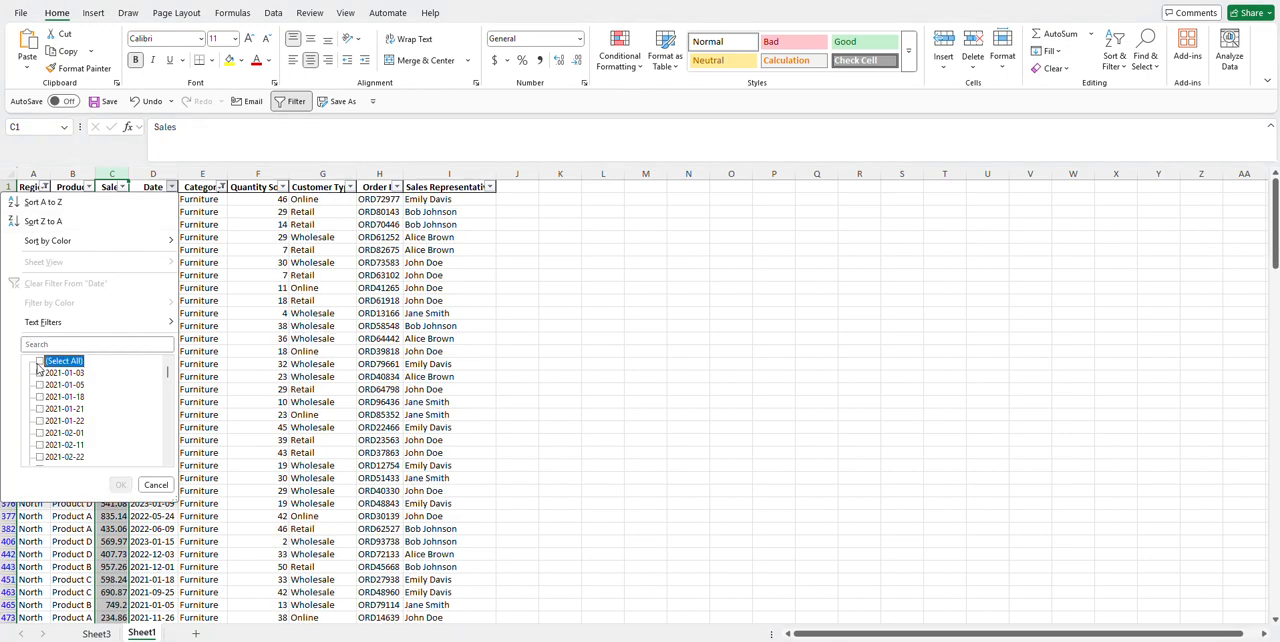
{"action": "left_click", "coordinate": [40, 373]}
{"action": "left_click", "coordinate": [40, 385]}
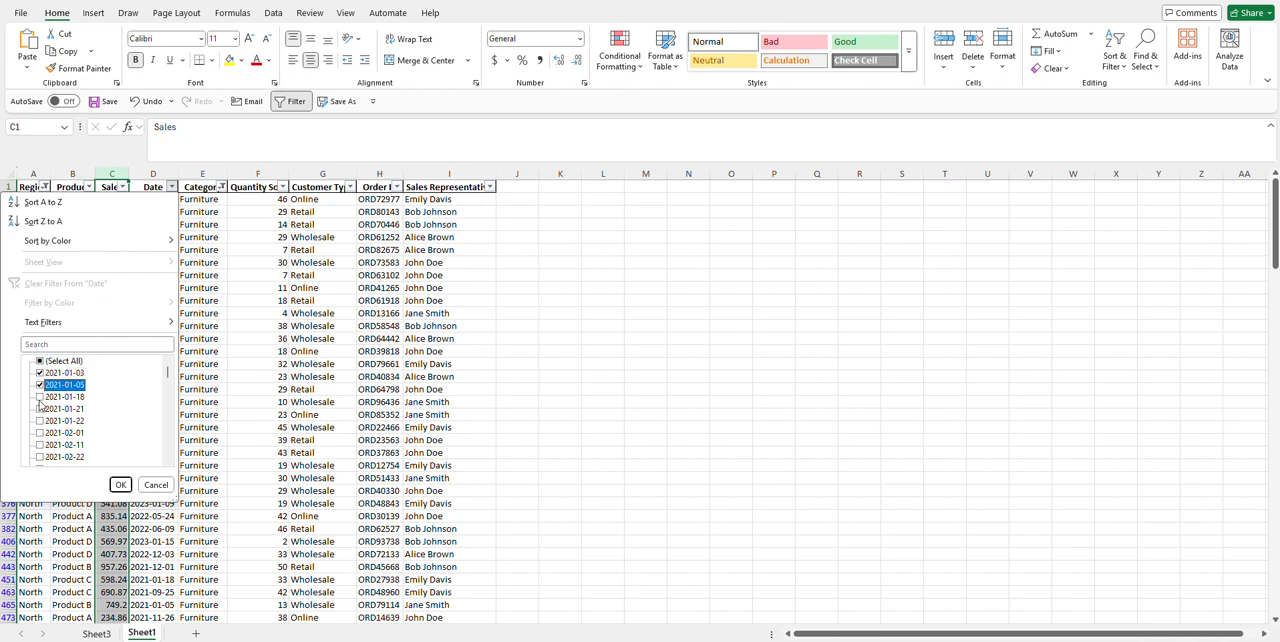
{"action": "left_click", "coordinate": [40, 397]}
{"action": "left_click", "coordinate": [127, 490]}
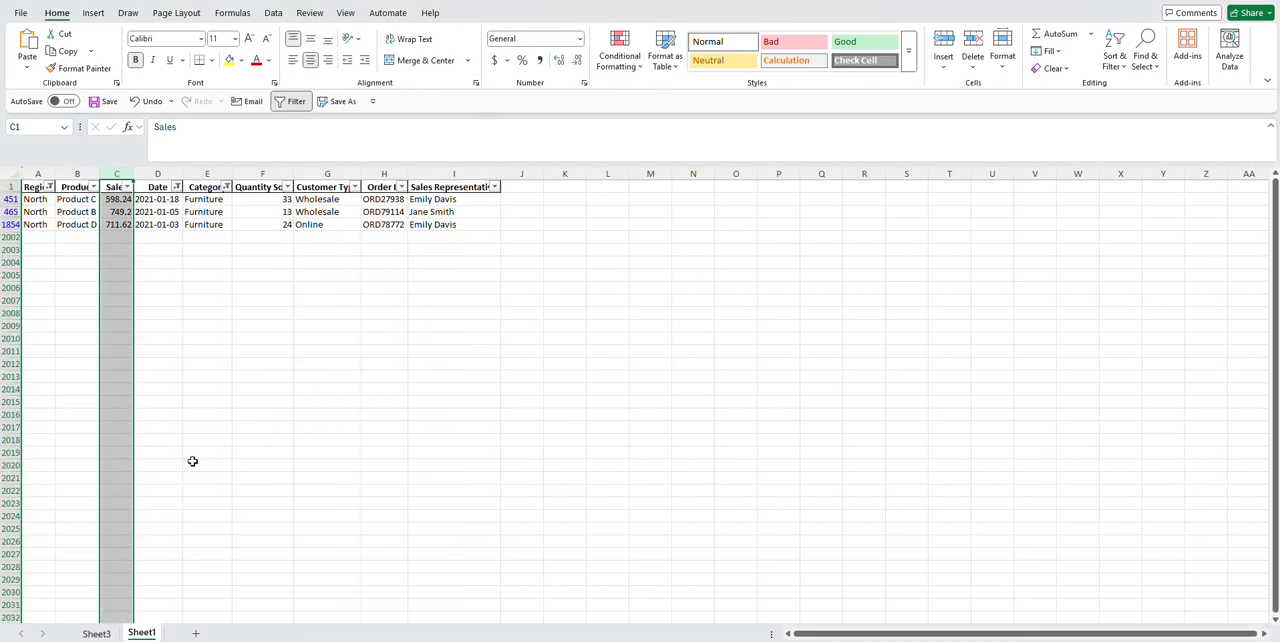
Step: Examine the filtered Sales values, turn off filtering on the source data and return to the PivotTable on Sheet3
{"action": "left_click", "coordinate": [117, 199]}
{"action": "left_click_drag", "start_coordinate": [117, 199], "coordinate": [117, 224]}
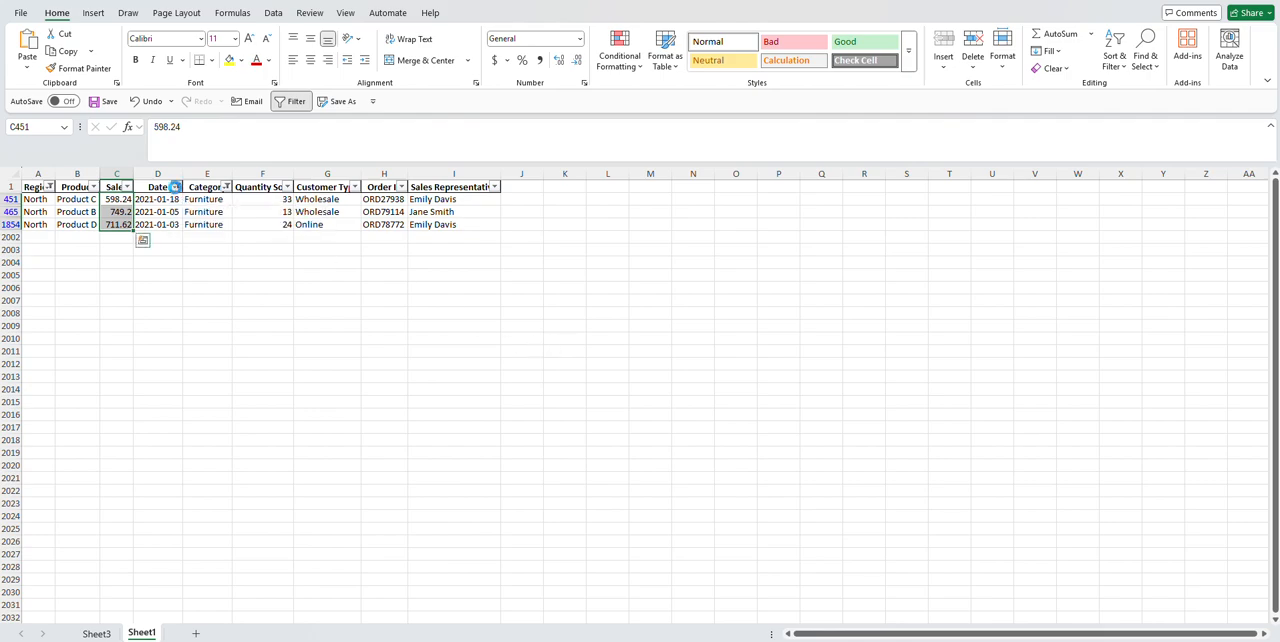
{"action": "left_click", "coordinate": [176, 187]}
{"action": "left_click", "coordinate": [280, 102]}
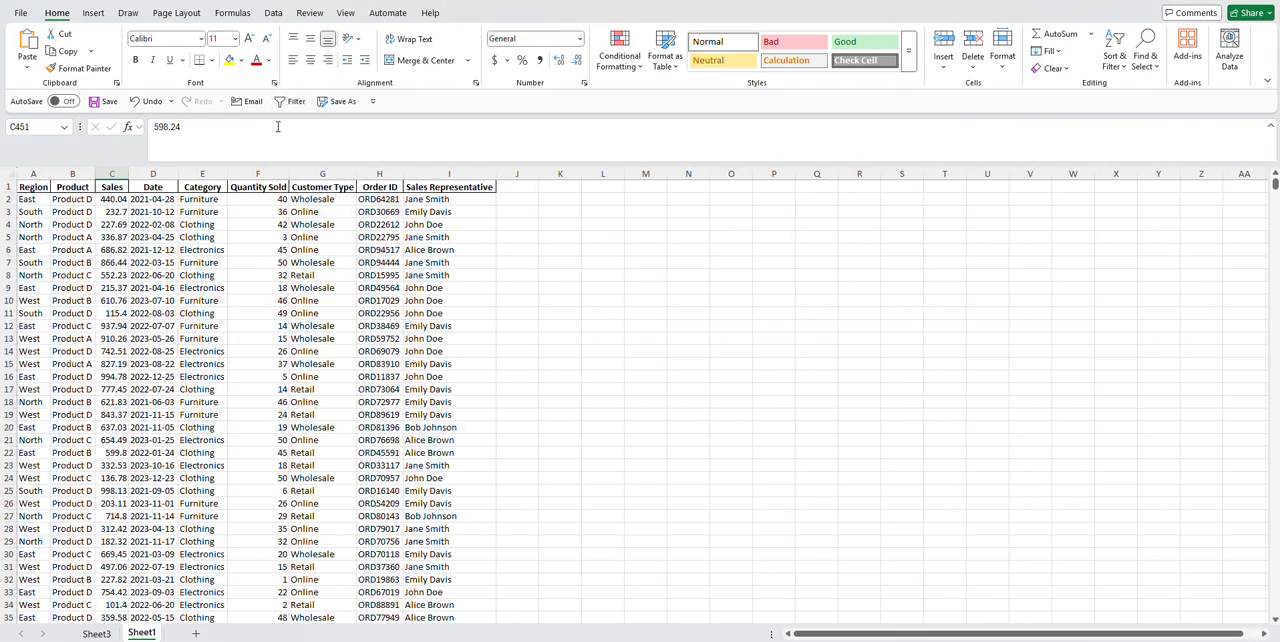
{"action": "left_click", "coordinate": [96, 634]}
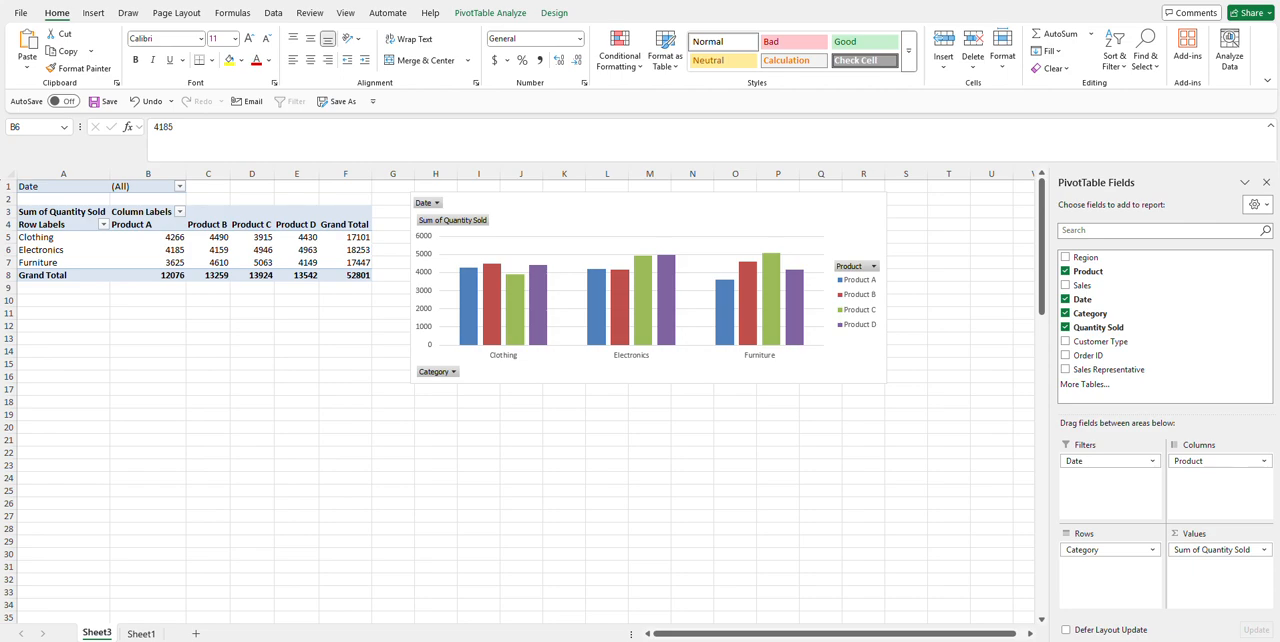
Step: Move the PivotChart slightly down beside the PivotTable
{"action": "left_click", "coordinate": [538, 198]}
{"action": "mouse_move", "coordinate": [540, 198]}
{"action": "left_mouse_down"}
{"action": "mouse_move", "coordinate": [540, 232]}
{"action": "mouse_move", "coordinate": [541, 209]}
{"action": "left_mouse_up"}
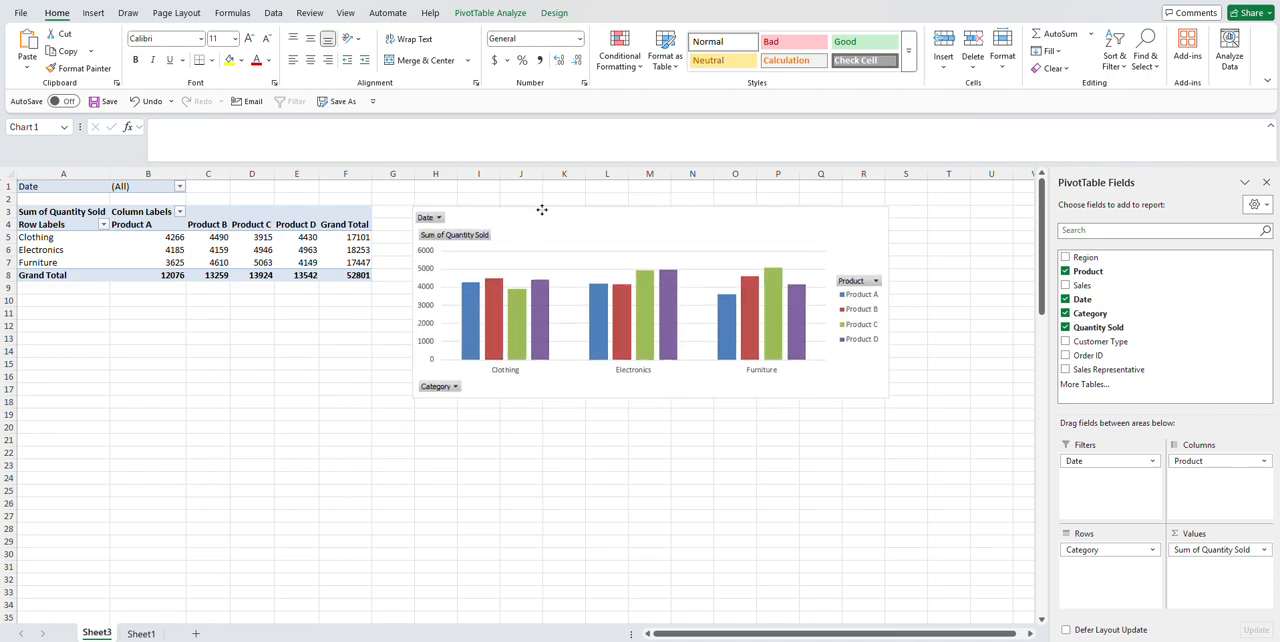
{"action": "left_click_drag", "start_coordinate": [541, 209], "coordinate": [542, 209]}
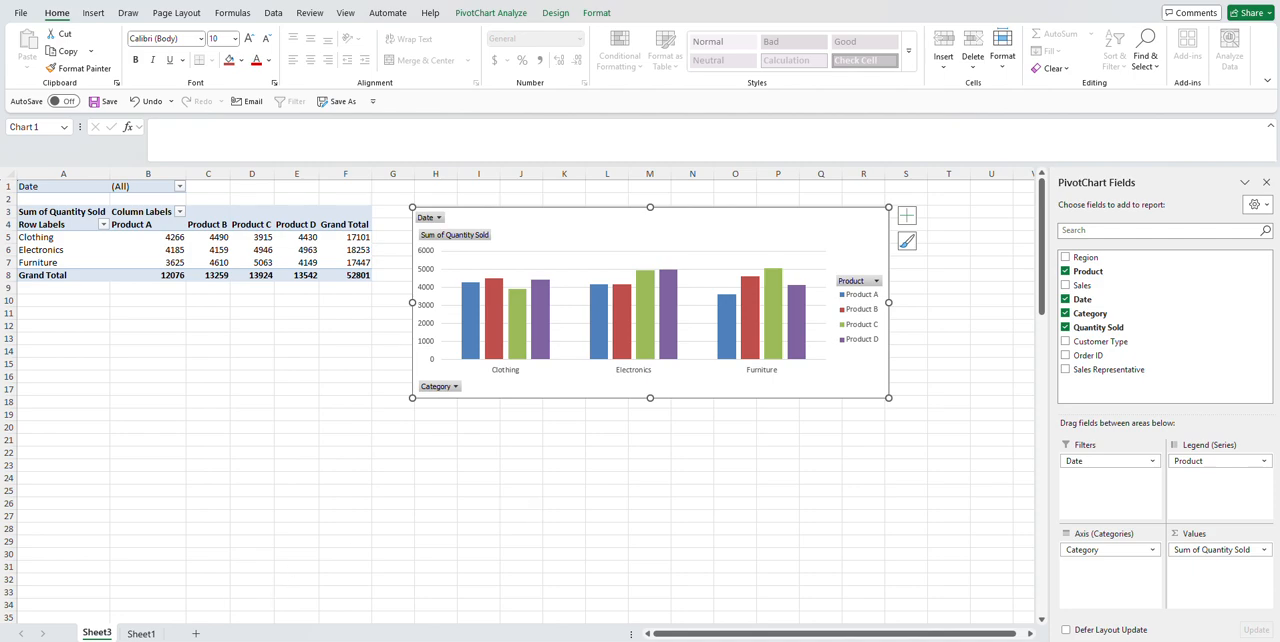
Step: Review the Region column of the source data on Sheet1 and return to the PivotTable sheet
{"action": "left_click", "coordinate": [141, 633]}
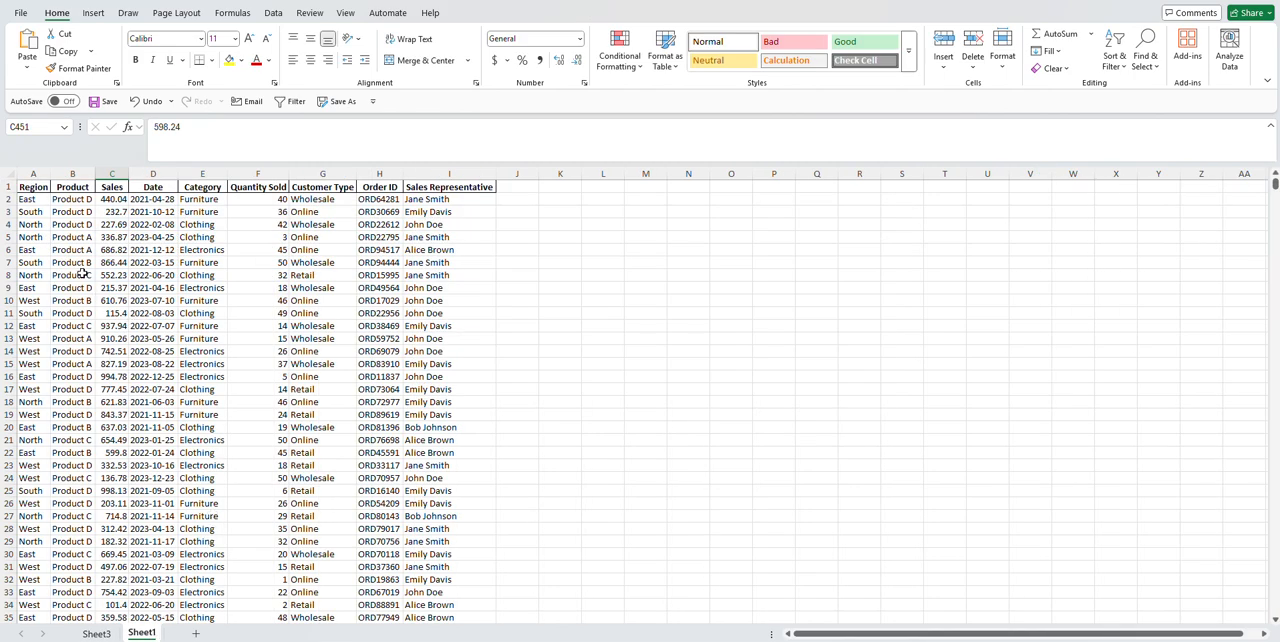
{"action": "left_click", "coordinate": [34, 173]}
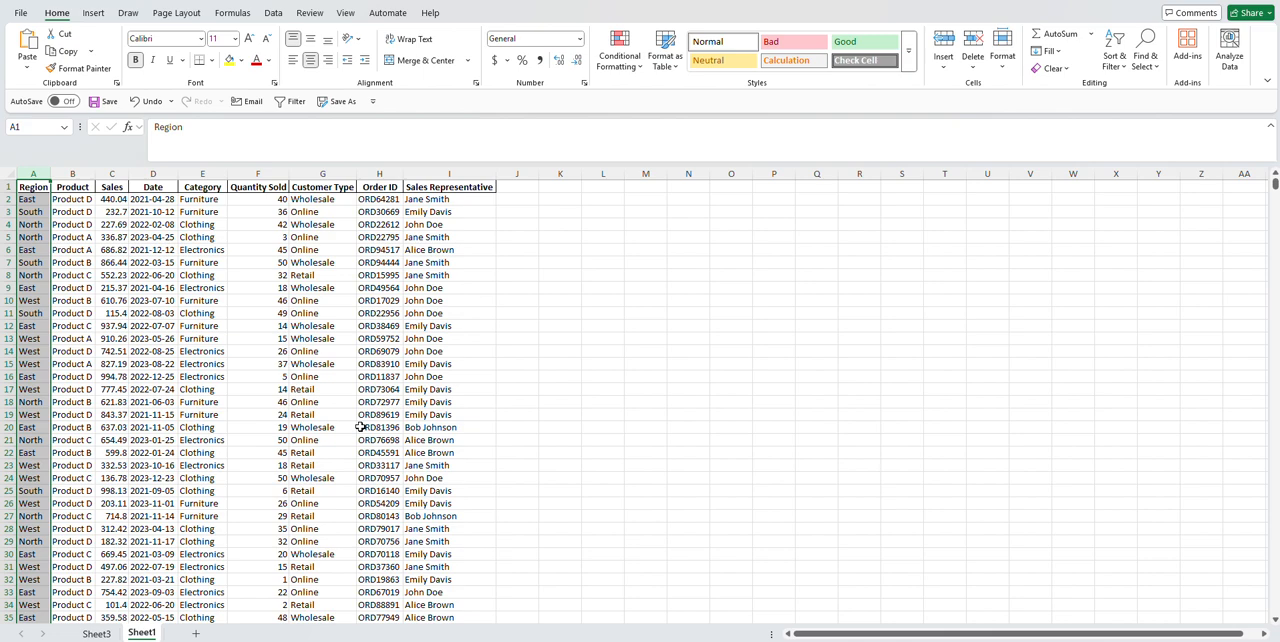
{"action": "left_click", "coordinate": [96, 634]}
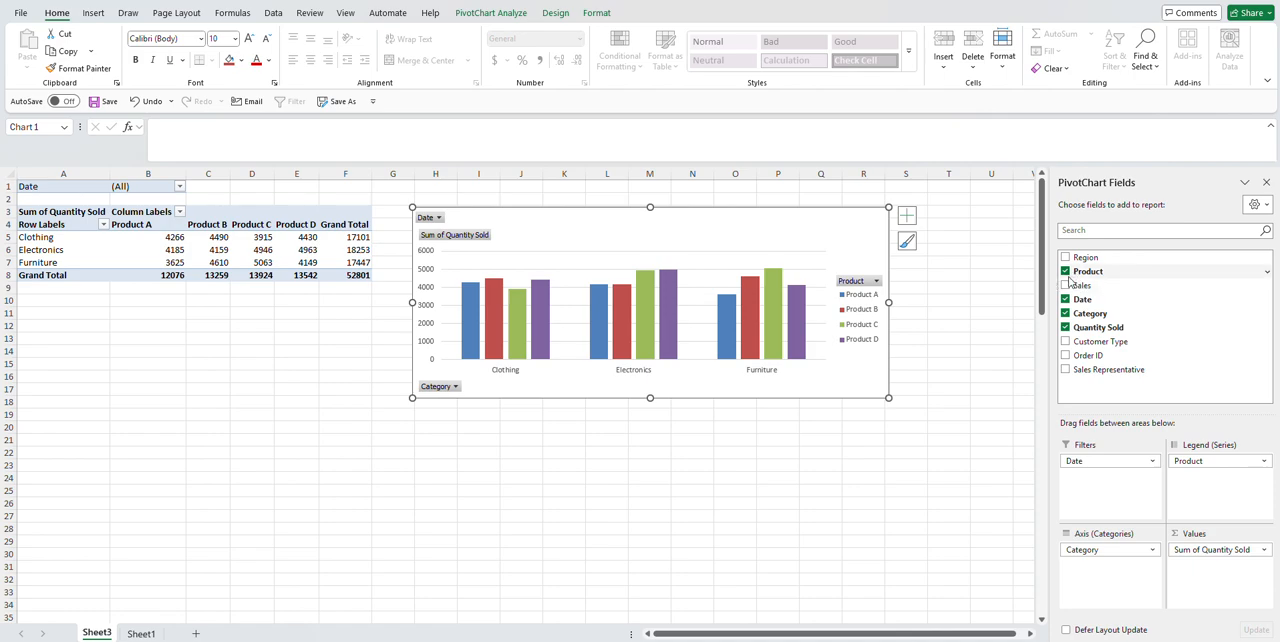
Step: Apply the Light Green, Pivot Style Medium 4 design to the PivotTable
{"action": "left_click", "coordinate": [192, 250]}
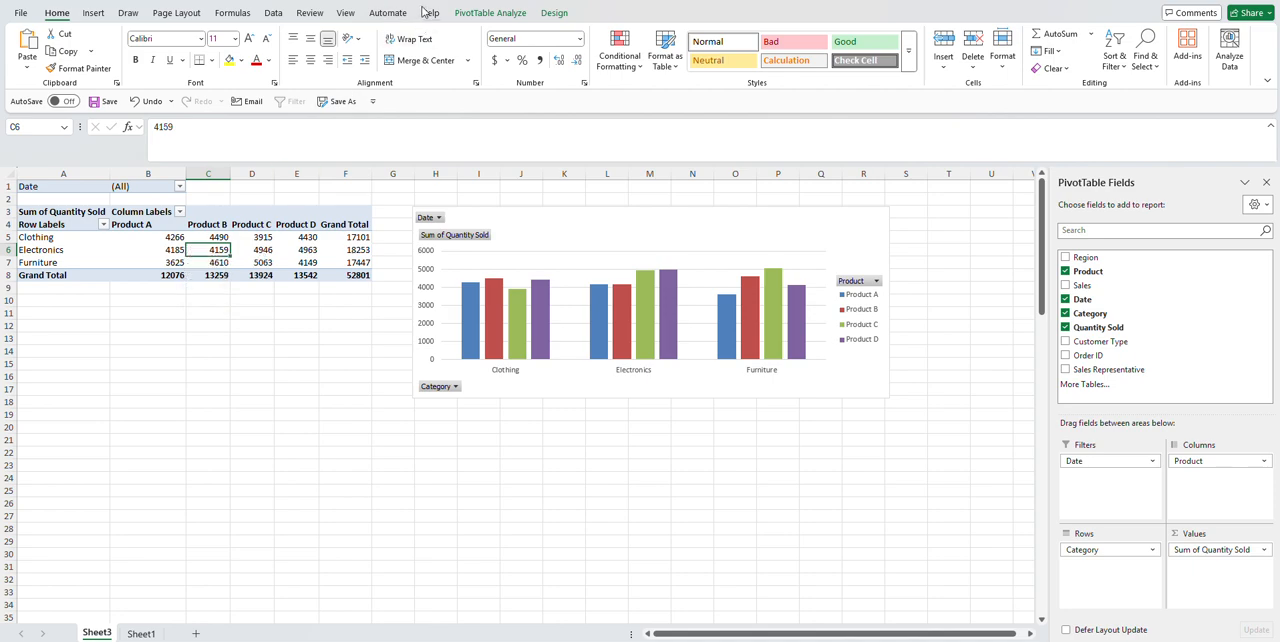
{"action": "left_click", "coordinate": [552, 13]}
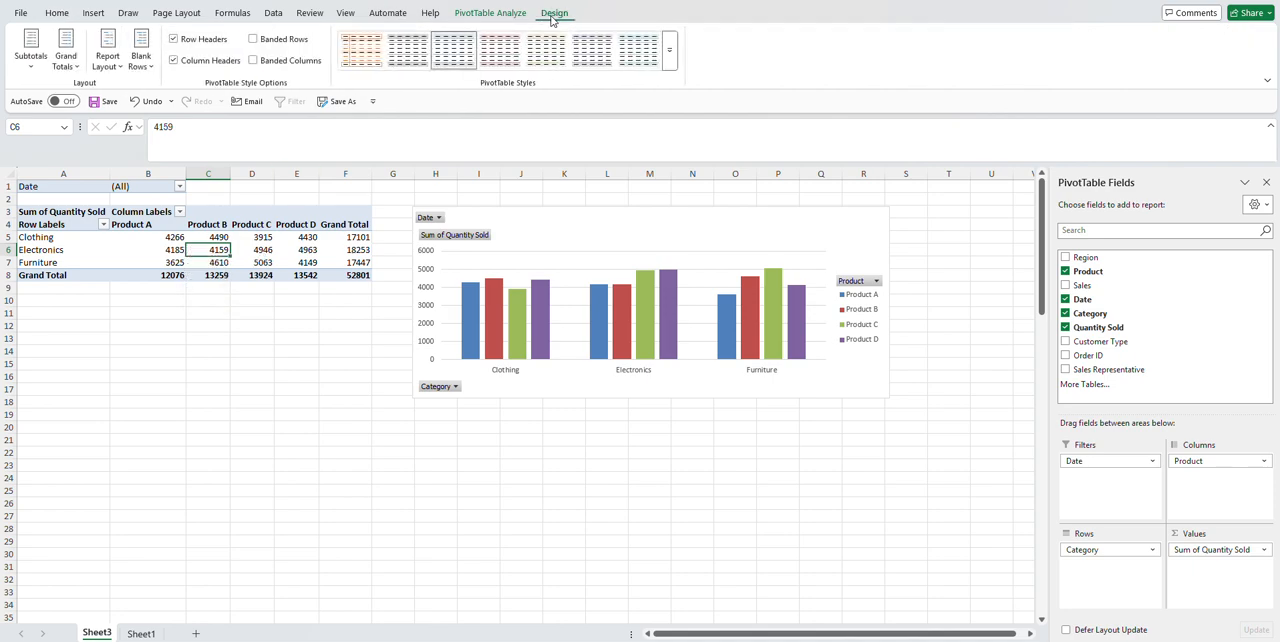
{"action": "left_click", "coordinate": [669, 68]}
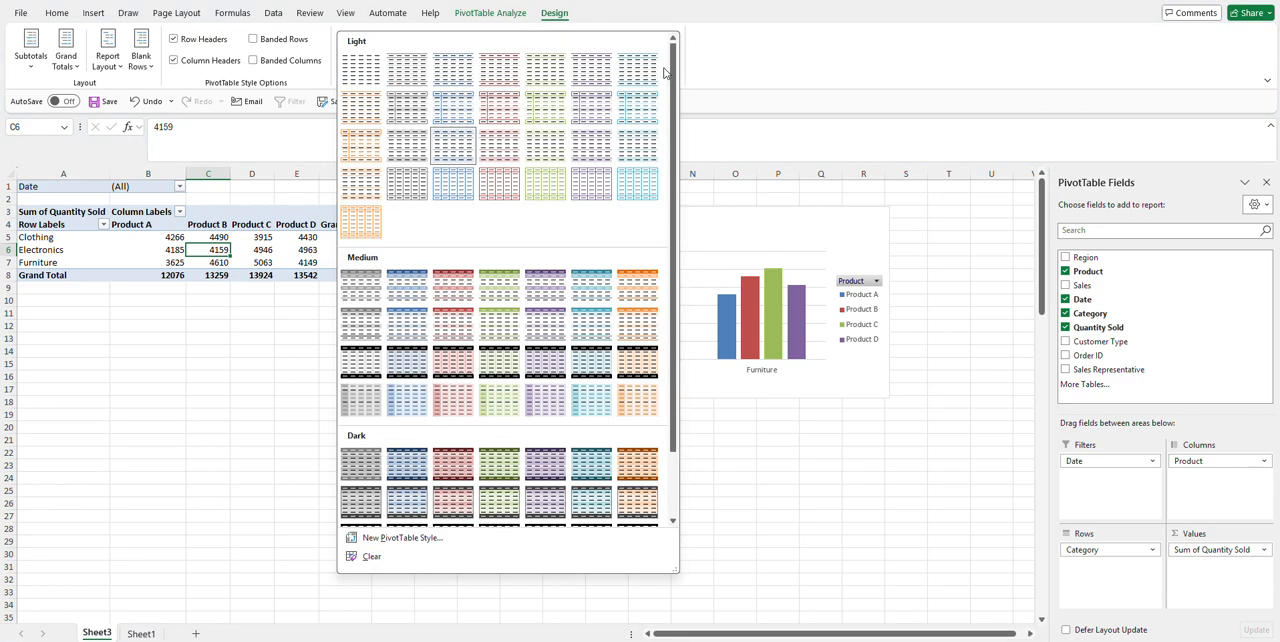
{"action": "left_click", "coordinate": [498, 294]}
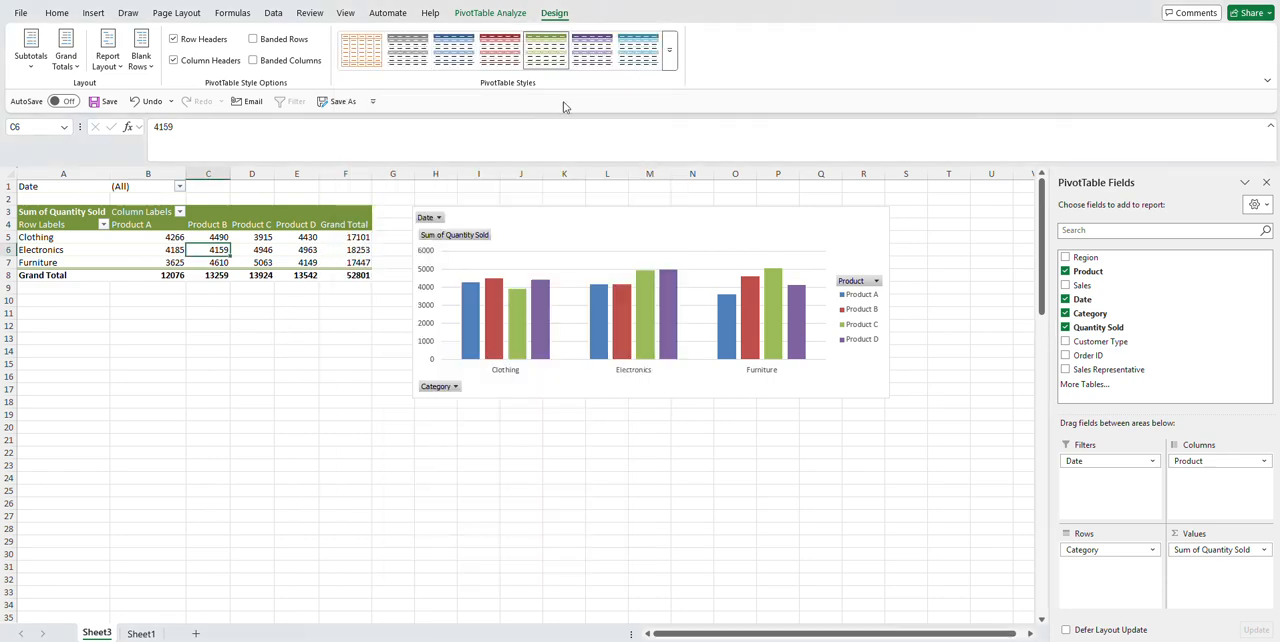
Step: Apply the Medium PivotTable style with black header and total rows and a light red body
{"action": "left_click", "coordinate": [670, 60]}
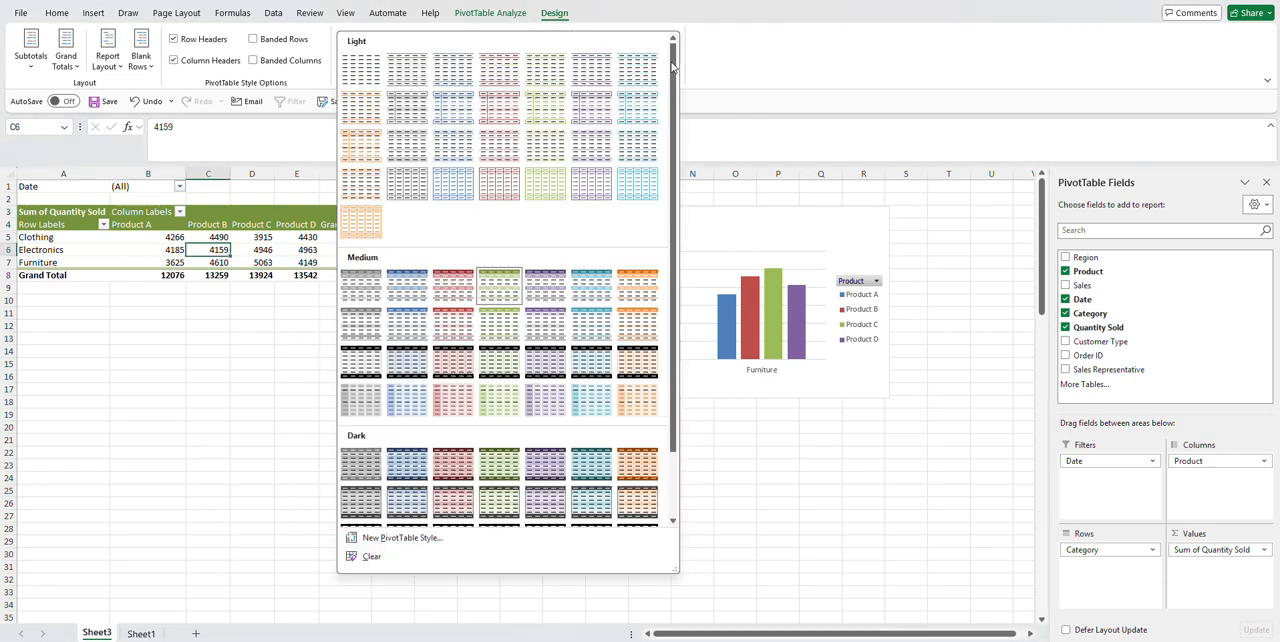
{"action": "left_click", "coordinate": [455, 373]}
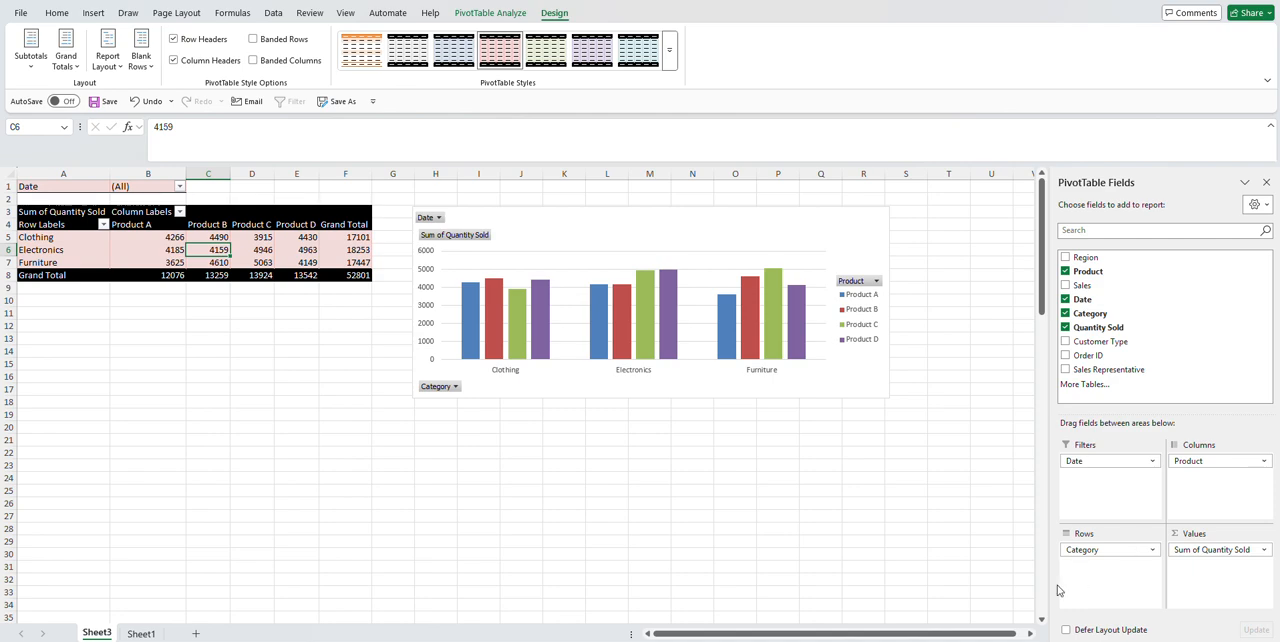
{"action": "left_click", "coordinate": [59, 14]}
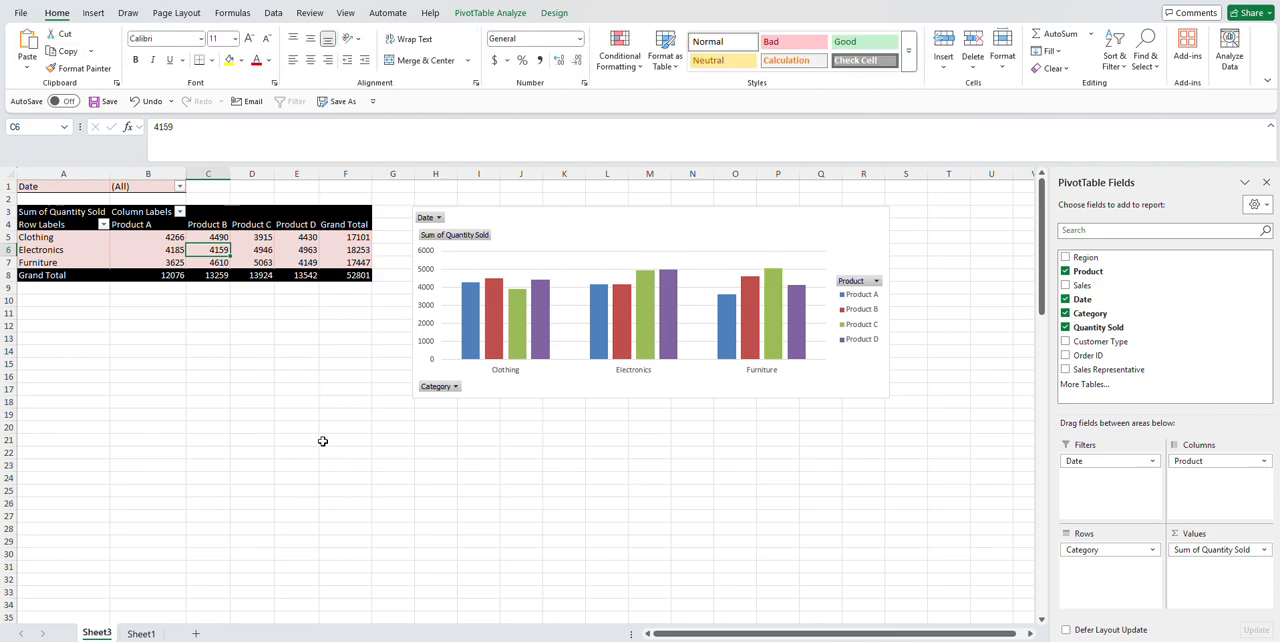